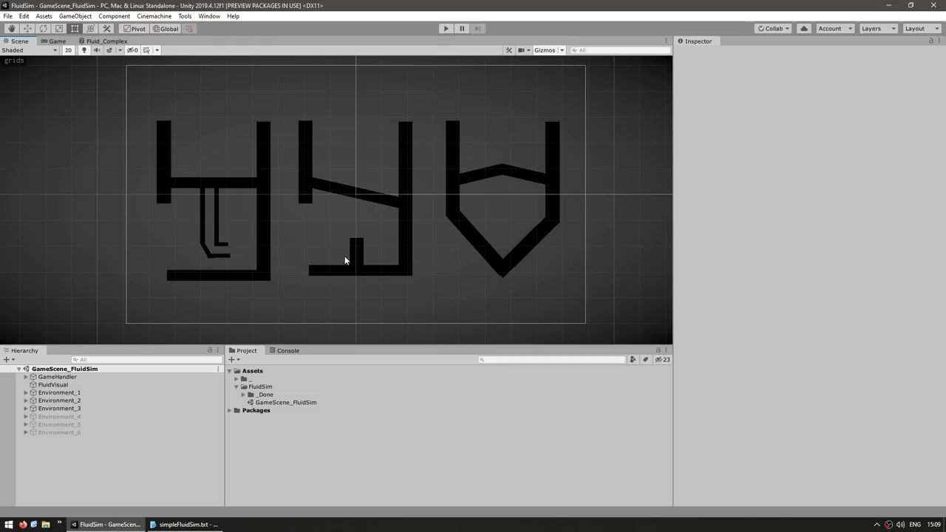
- Create an empty object named LiquidParticle and reset its transform to the origin
{"action": "right_click", "coordinate": [85, 473]}
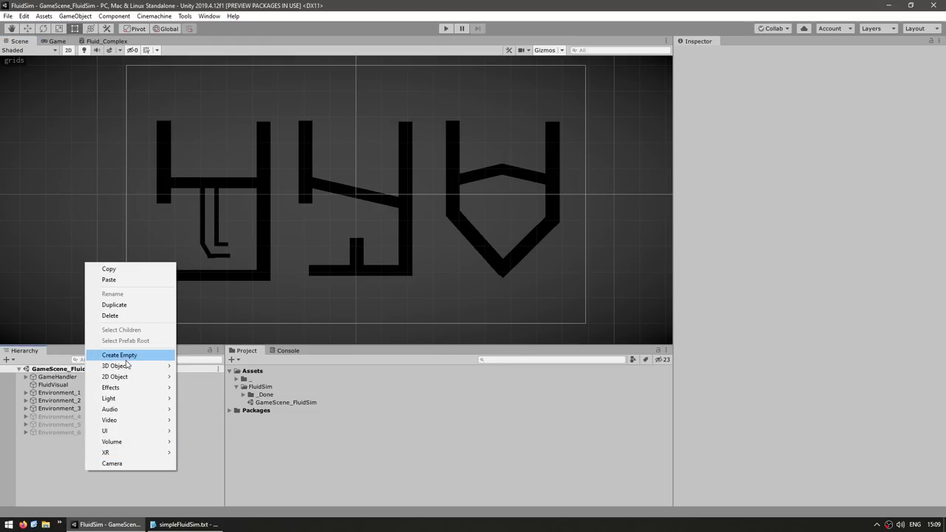
{"action": "left_click", "coordinate": [124, 356]}
{"action": "key", "text": "BackSpace"}
{"action": "type", "text": "LiquidParticle"}
{"action": "key", "text": "Return"}
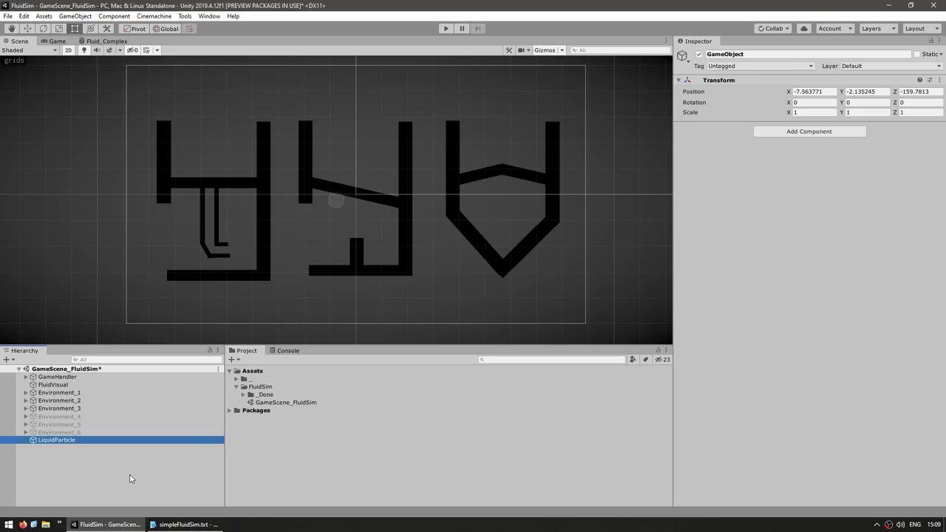
{"action": "right_click", "coordinate": [745, 80]}
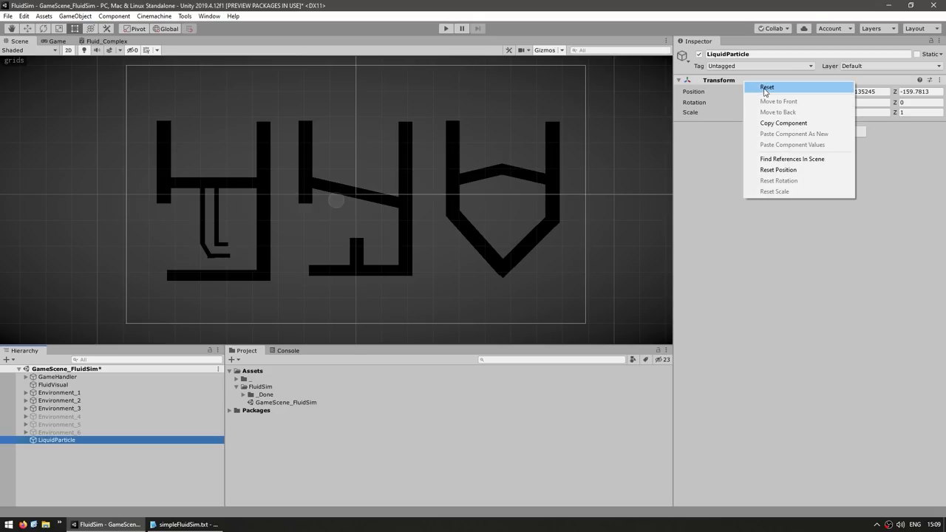
{"action": "left_click", "coordinate": [766, 87]}
- Add a sprite component to LiquidParticle and set its sprite to Circle
{"action": "left_click", "coordinate": [804, 133]}
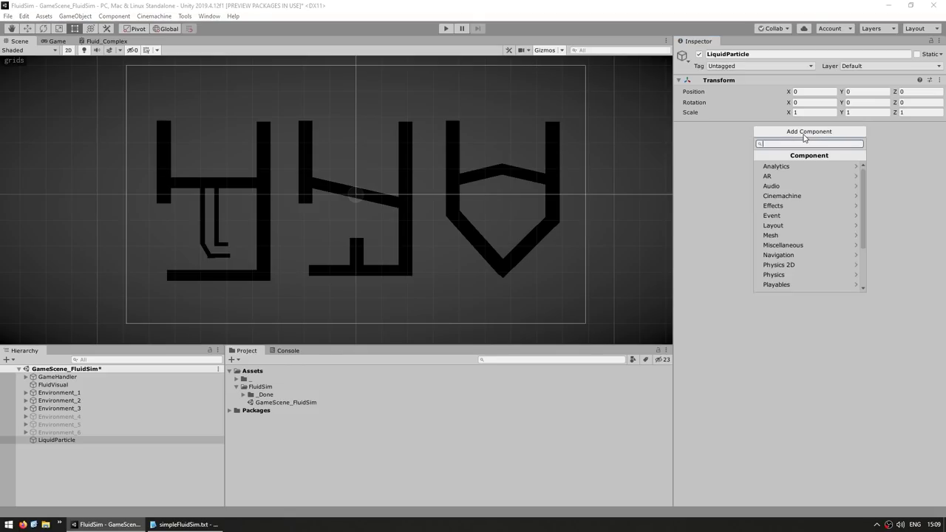
{"action": "type", "text": "sprite anim"}
{"action": "key", "text": "Return"}
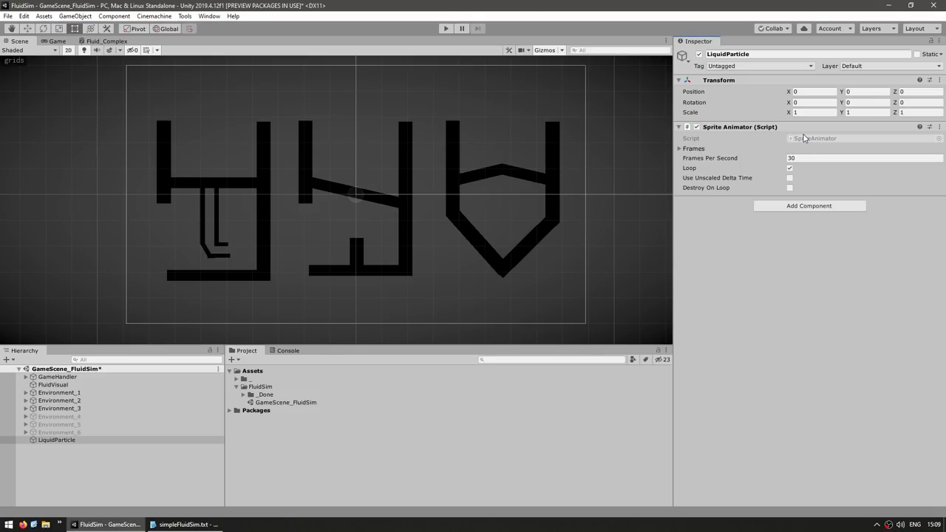
{"action": "left_click", "coordinate": [938, 140]}
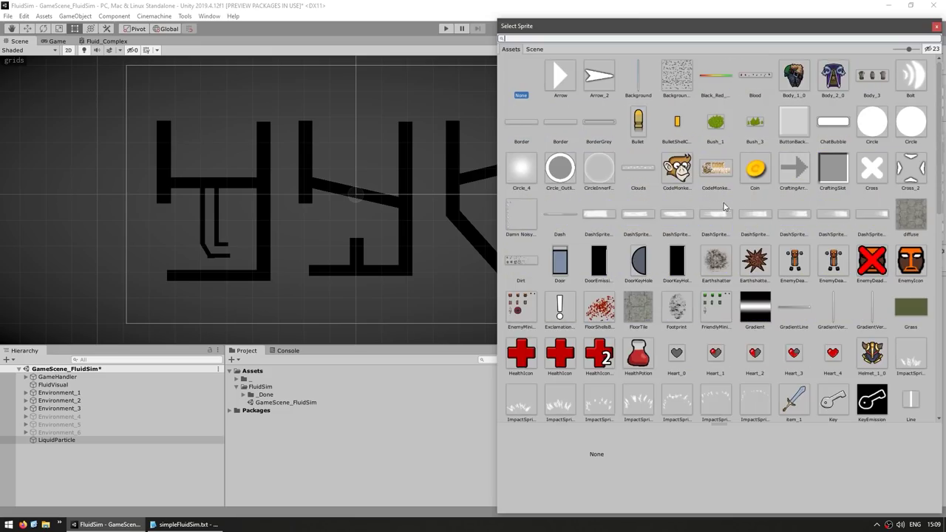
{"action": "left_click", "coordinate": [910, 123]}
{"action": "double_click", "coordinate": [911, 123]}
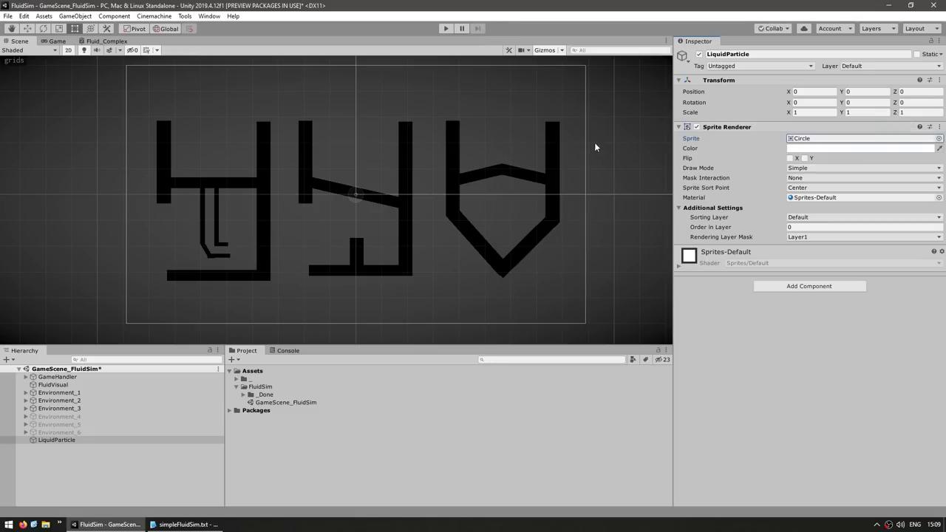
- Move the particle up to Y 4.86 and tint it bright cyan
{"action": "key", "text": "w"}
{"action": "scroll", "coordinate": [370, 137], "scroll_direction": "up", "scroll_amount": 5}
{"action": "left_click_drag", "start_coordinate": [360, 141], "coordinate": [360, 112]}
{"action": "scroll", "coordinate": [356, 147], "scroll_direction": "up", "scroll_amount": 6}
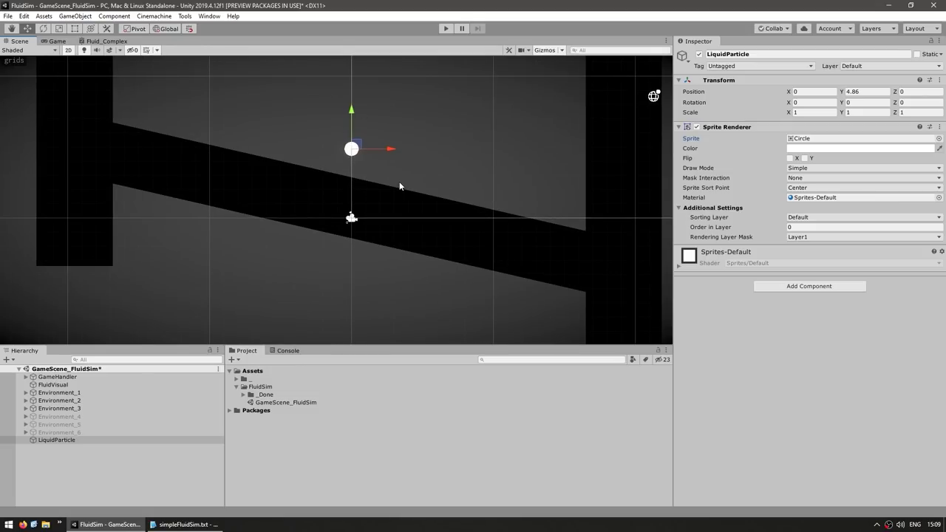
{"action": "left_click", "coordinate": [815, 148]}
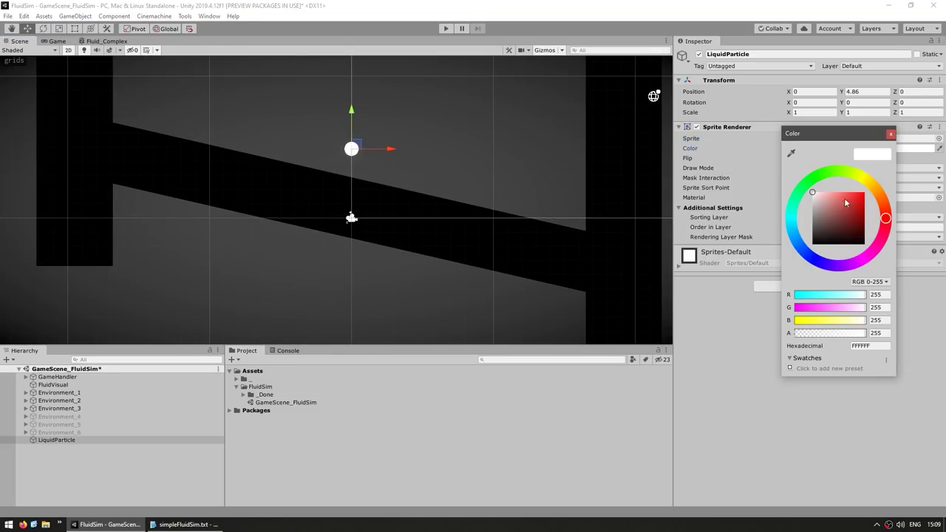
{"action": "left_click", "coordinate": [791, 229]}
{"action": "left_click_drag", "start_coordinate": [848, 207], "coordinate": [865, 192]}
{"action": "left_click", "coordinate": [759, 384]}
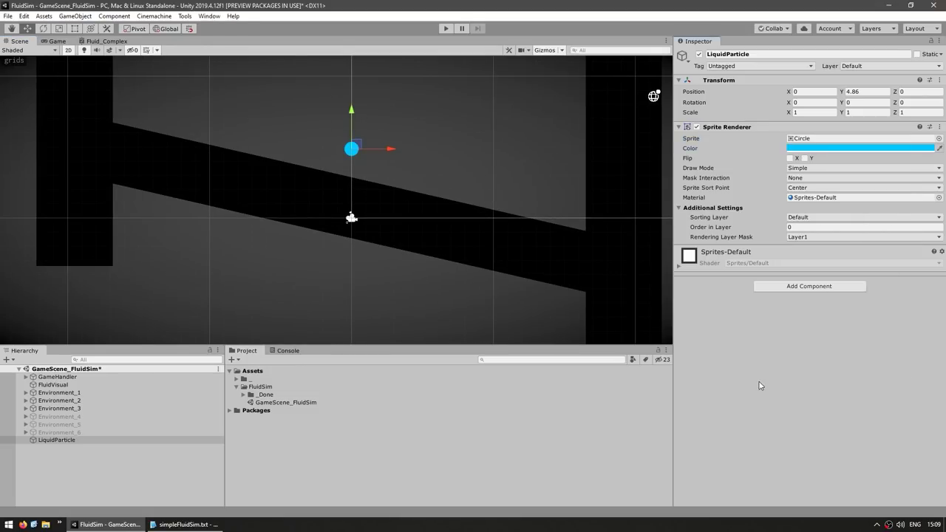
- Add a Circle Collider 2D to LiquidParticle
{"action": "left_click", "coordinate": [802, 287]}
{"action": "type", "text": "circle"}
{"action": "key", "text": "Return"}
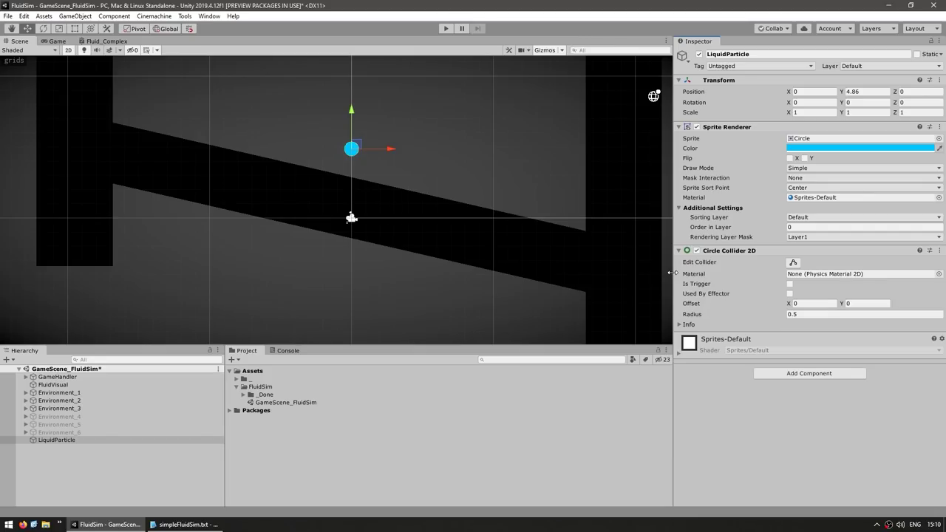
{"action": "scroll", "coordinate": [305, 181], "scroll_direction": "up", "scroll_amount": 3}
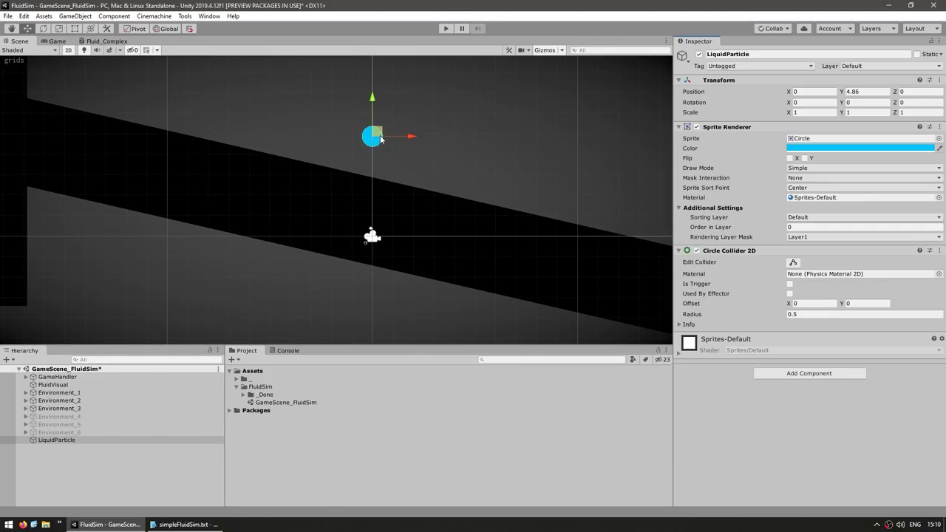
- Add a Rigidbody 2D and move the particle up-left to X -3.65, Y 11.21
{"action": "left_click", "coordinate": [794, 375]}
{"action": "type", "text": "rigi"}
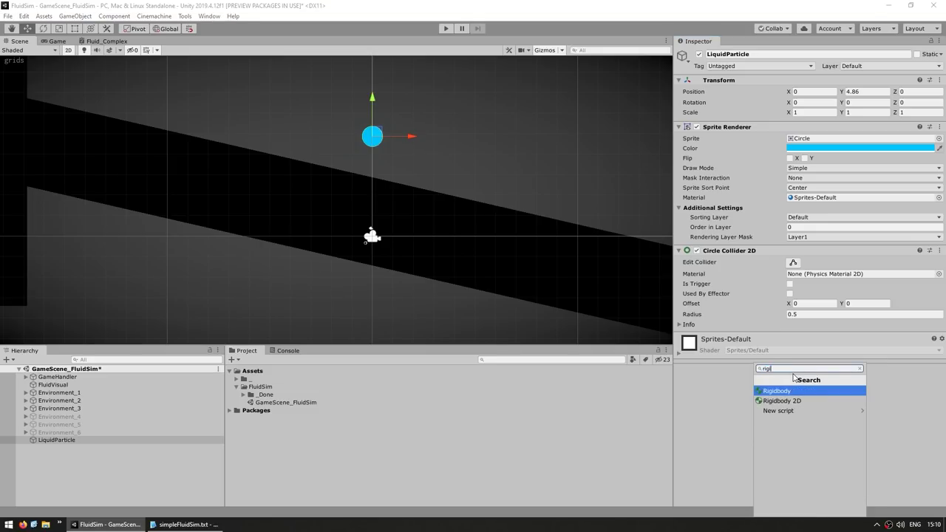
{"action": "key", "text": "Down"}
{"action": "key", "text": "Return"}
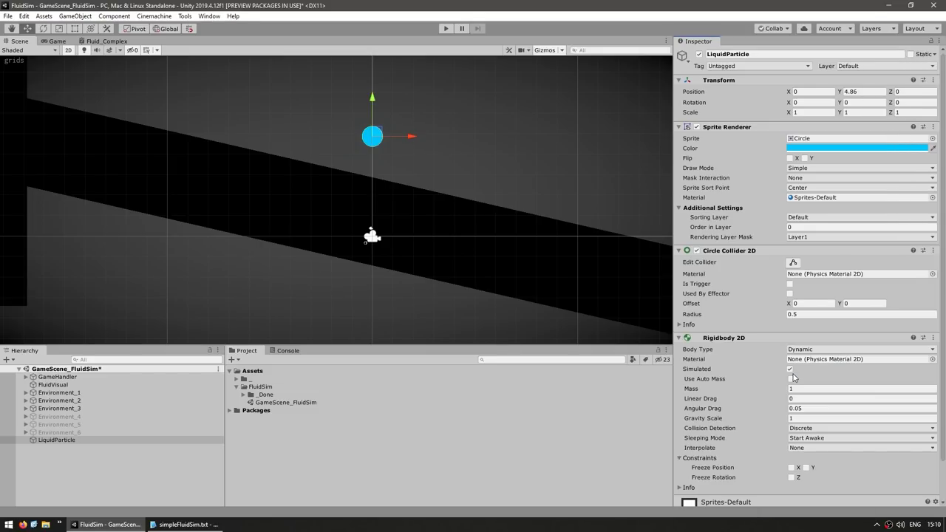
{"action": "scroll", "coordinate": [392, 247], "scroll_direction": "down", "scroll_amount": 2}
{"action": "left_click_drag", "start_coordinate": [360, 232], "coordinate": [297, 122]}
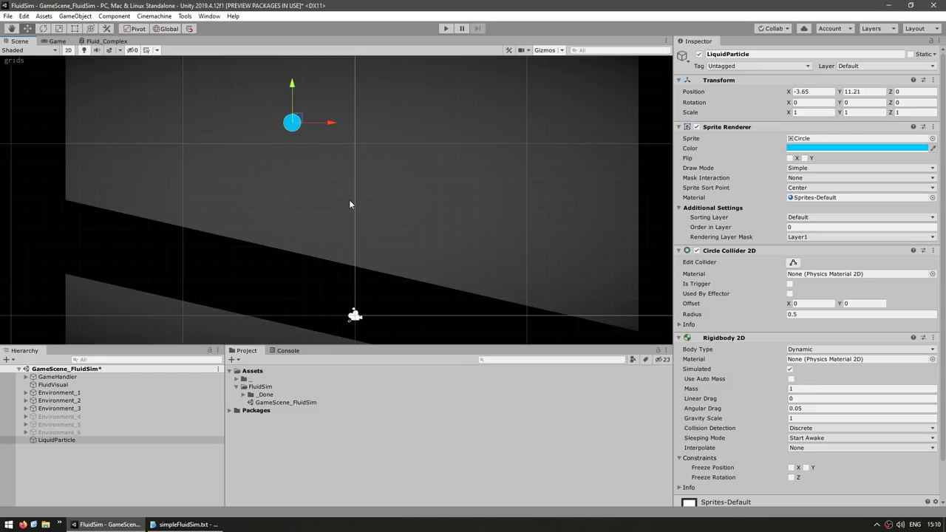
{"action": "scroll", "coordinate": [397, 198], "scroll_direction": "down", "scroll_amount": 1}
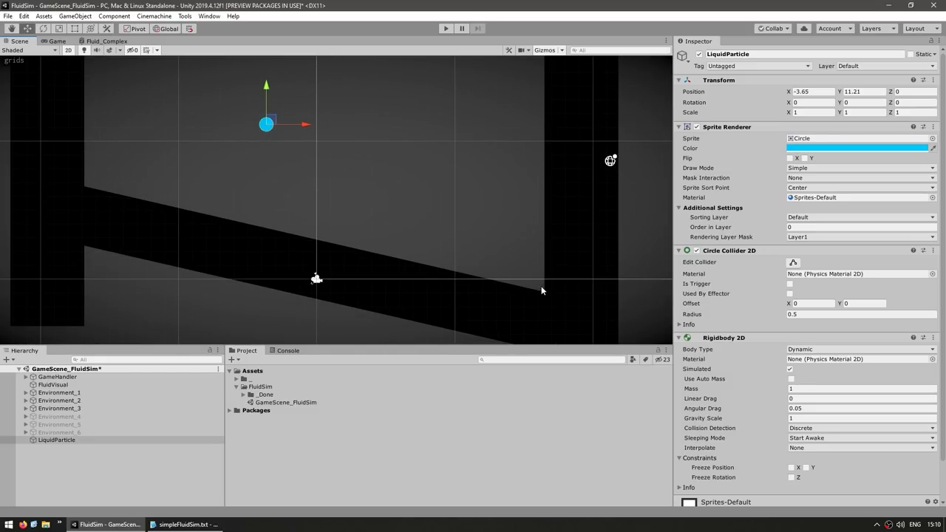
- Play-test the falling particle, then set the Rigidbody 2D gravity scale to 3
{"action": "left_click", "coordinate": [444, 29]}
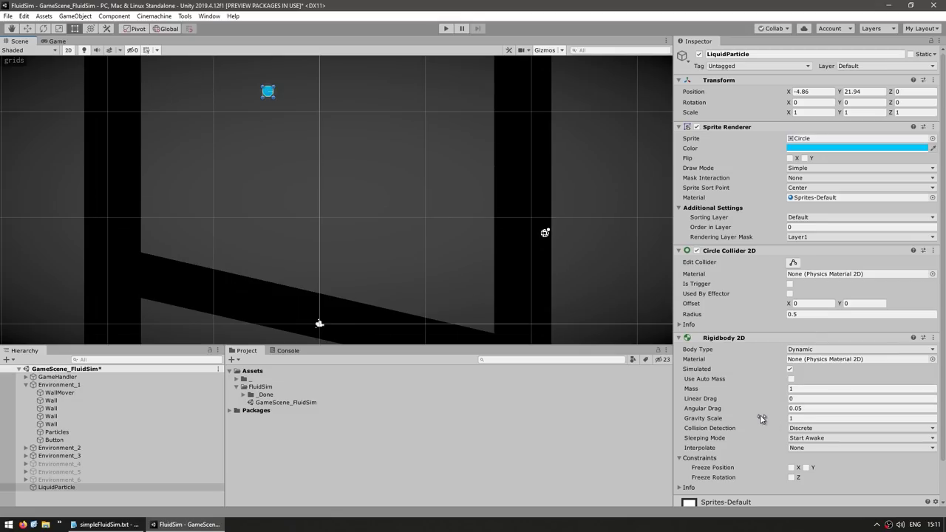
{"action": "left_click", "coordinate": [700, 390]}
{"action": "left_click", "coordinate": [704, 419]}
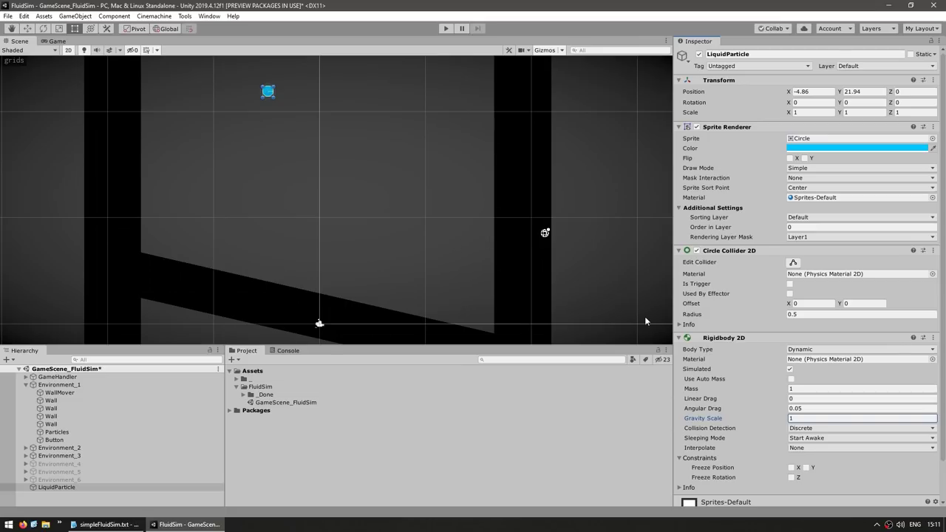
{"action": "left_click", "coordinate": [697, 389]}
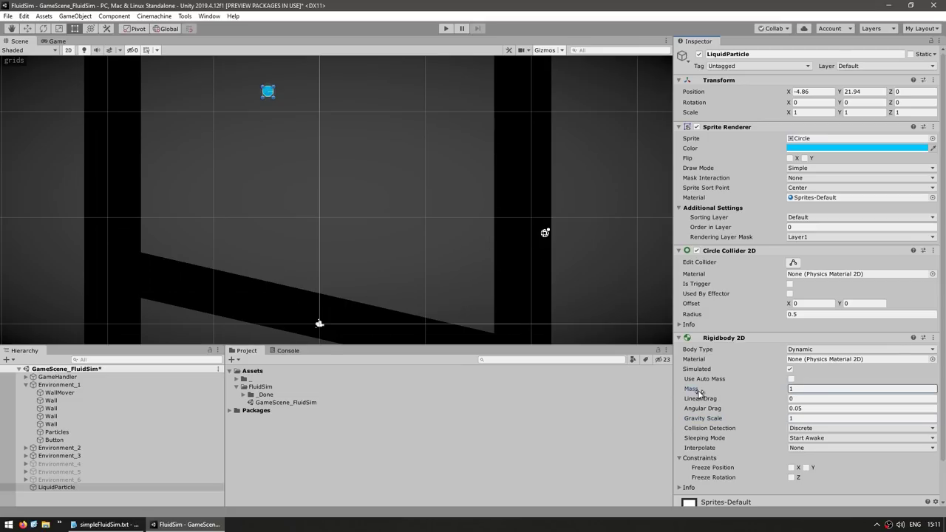
{"action": "left_click", "coordinate": [806, 417]}
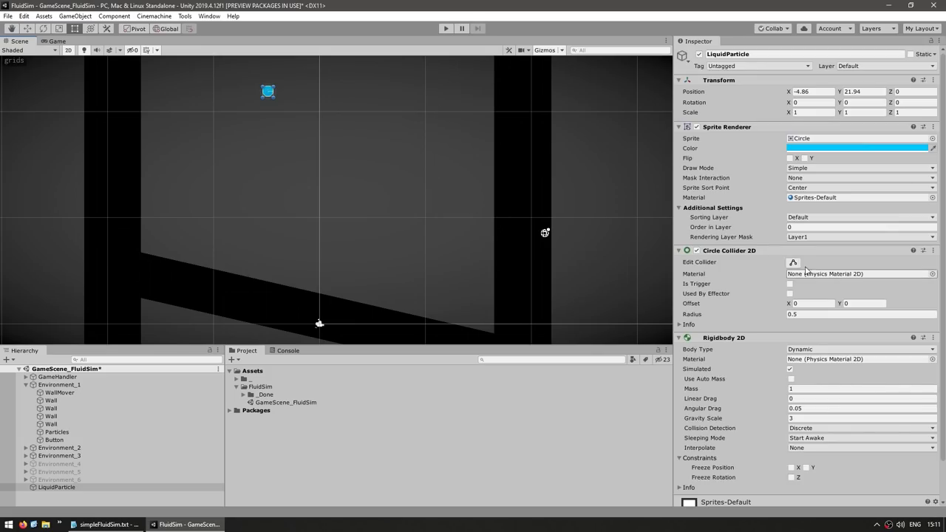
- Create a Physics Material 2D named NoFriction in the FluidSim folder
{"action": "right_click", "coordinate": [265, 387]}
{"action": "mouse_move", "coordinate": [332, 134]}
{"action": "mouse_move", "coordinate": [503, 148]}
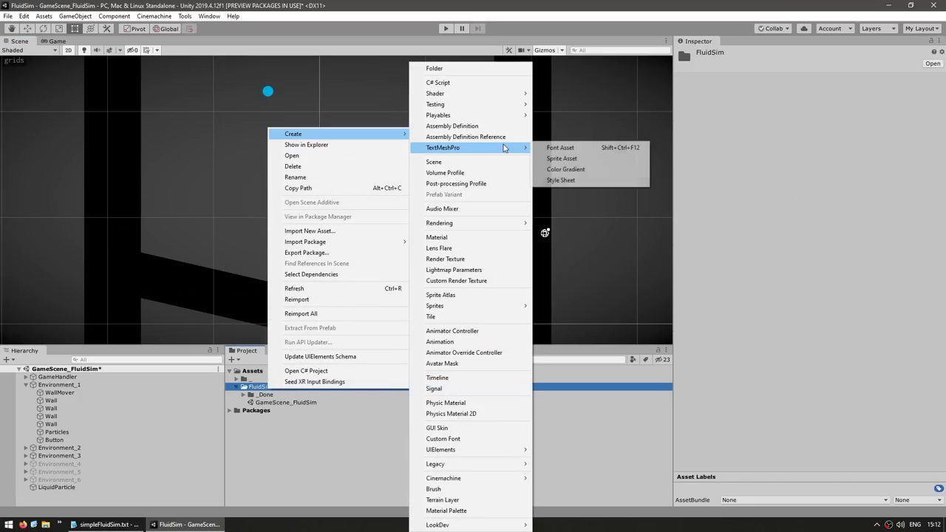
{"action": "left_click", "coordinate": [442, 414]}
{"action": "type", "text": "No"}
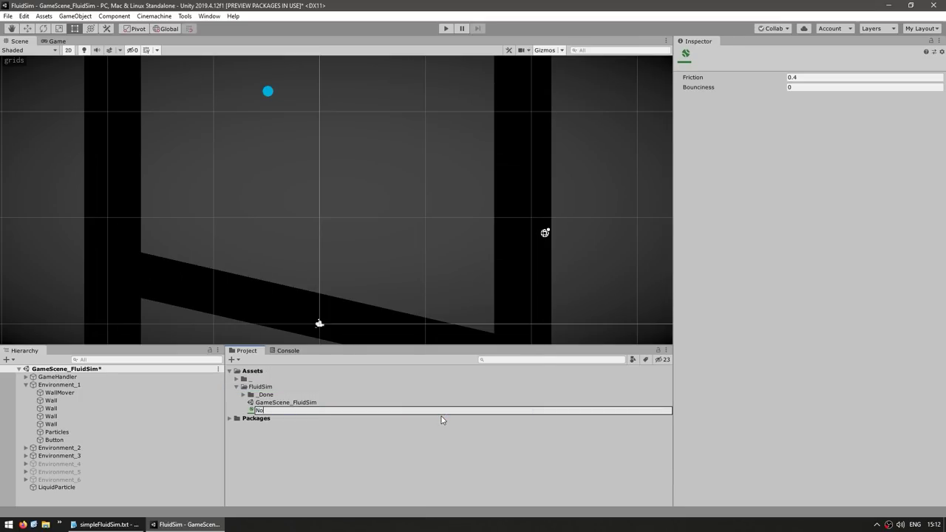
{"action": "type", "text": "Friction"}
{"action": "key", "text": "Return"}
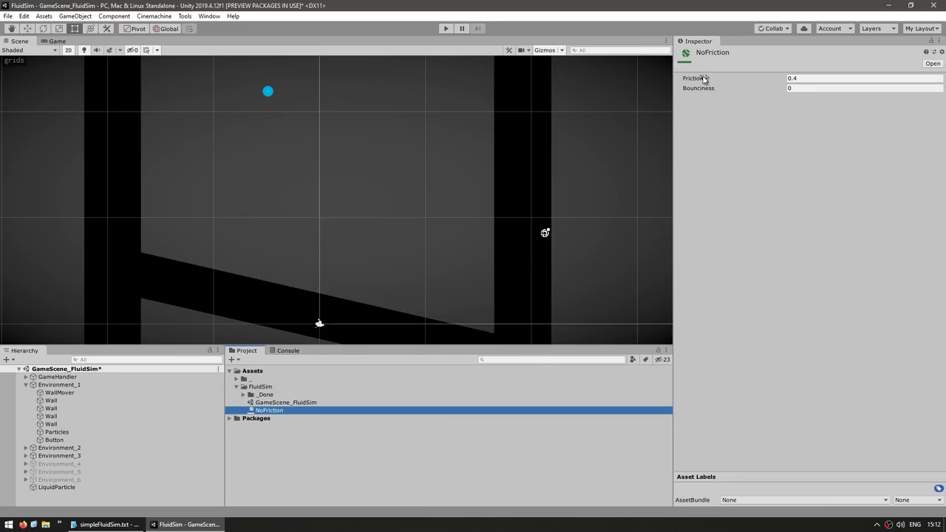
- Set the NoFriction material's friction to 0
{"action": "left_click", "coordinate": [699, 78]}
{"action": "left_click", "coordinate": [698, 88]}
{"action": "left_click", "coordinate": [698, 78]}
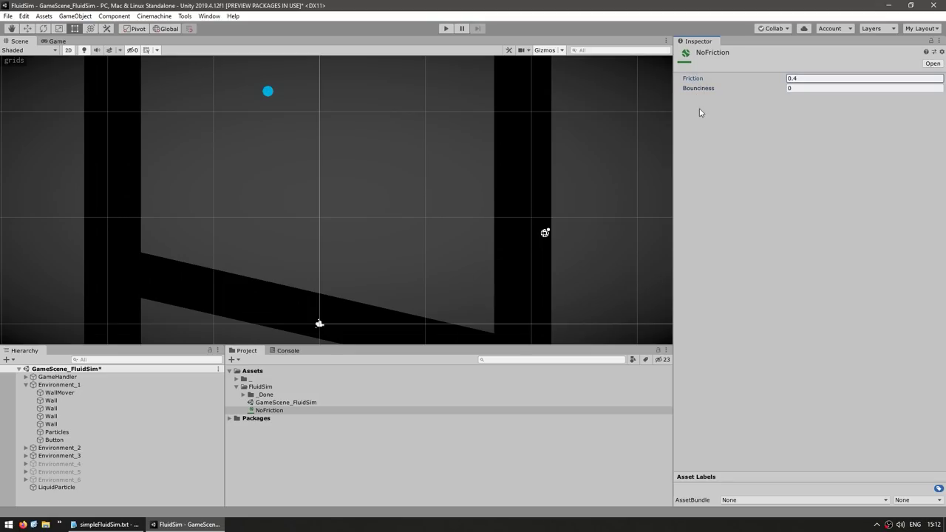
{"action": "left_click", "coordinate": [784, 148]}
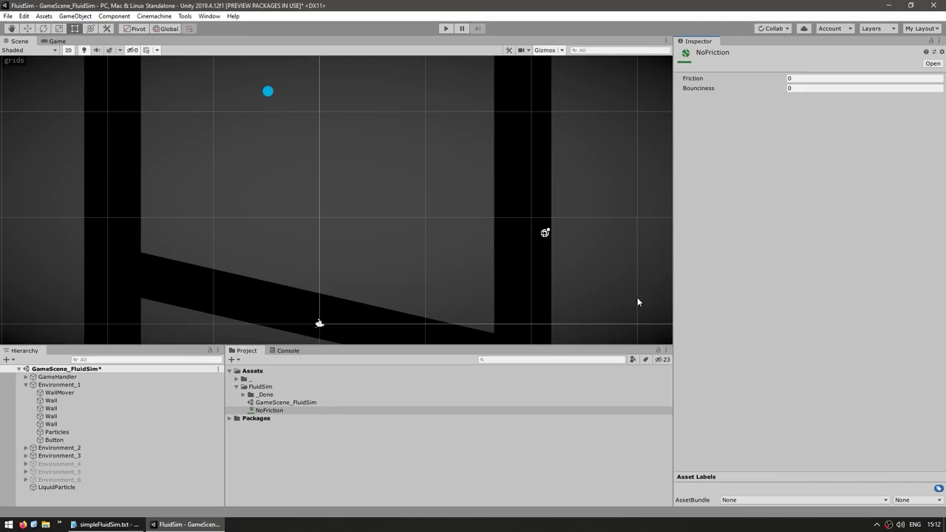
{"action": "left_click", "coordinate": [56, 487]}
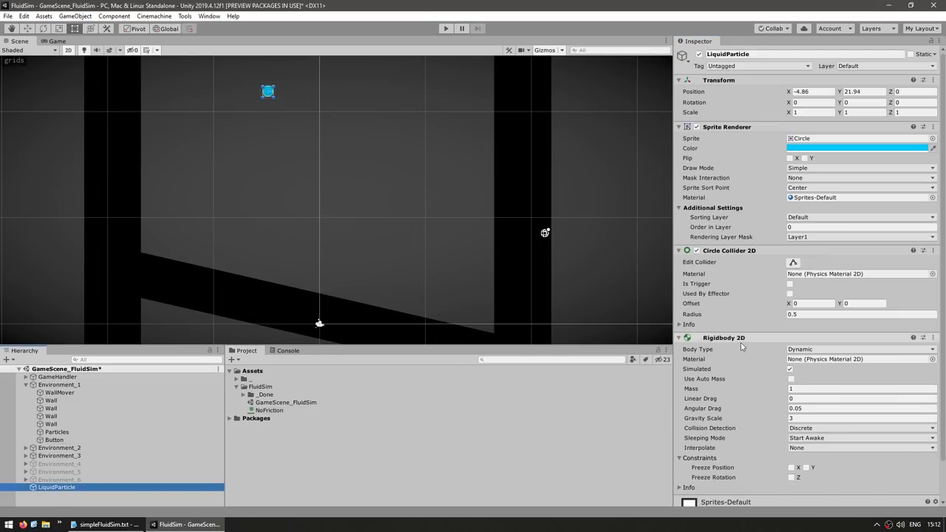
- Assign NoFriction to the Rigidbody 2D material slot and set angular drag to 0
{"action": "left_click_drag", "start_coordinate": [269, 410], "coordinate": [816, 359]}
{"action": "left_click", "coordinate": [790, 406]}
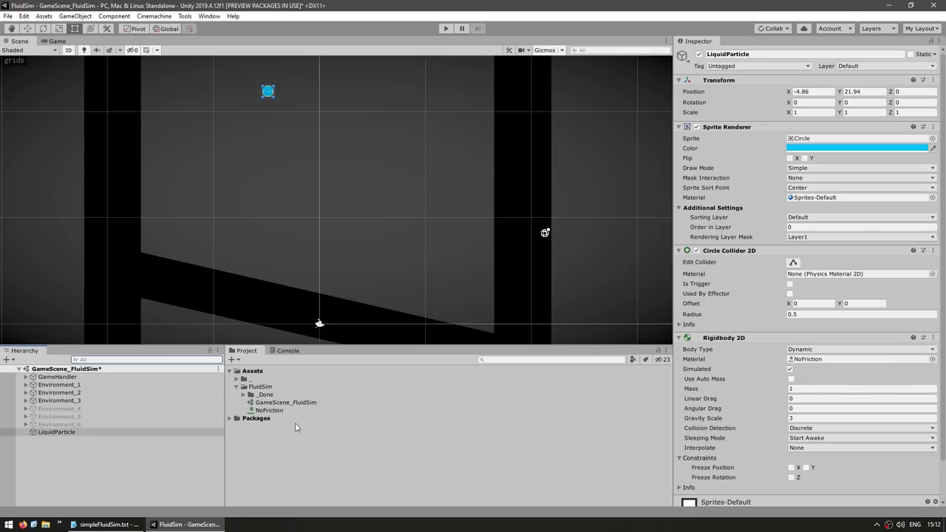
- Save LiquidParticle as a prefab in the FluidSim folder
{"action": "left_click_drag", "start_coordinate": [45, 435], "coordinate": [264, 410]}
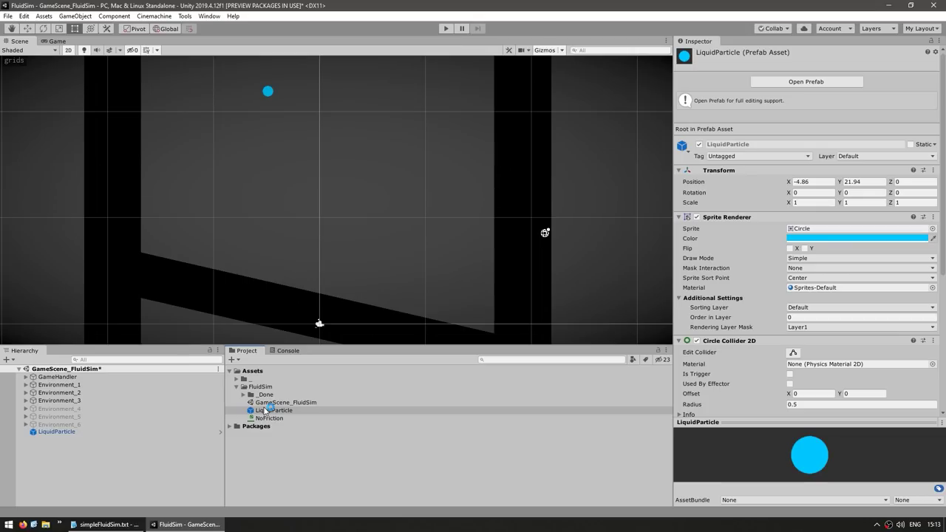
{"action": "scroll", "coordinate": [247, 224], "scroll_direction": "down", "scroll_amount": 2}
{"action": "left_click", "coordinate": [263, 183]}
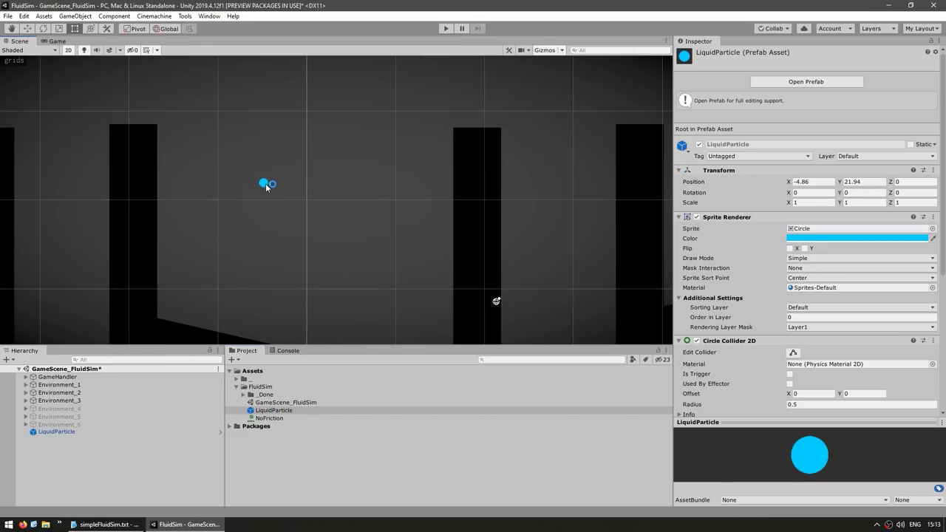
{"action": "key", "text": "w"}
- Duplicate the particle into rows, then into four blocks spread across the level
{"action": "left_click_drag", "start_coordinate": [292, 183], "coordinate": [249, 185]}
{"action": "key", "text": "ctrl+d"}
{"action": "key", "text": "ctrl+d"}
{"action": "key", "text": "ctrl+d"}
{"action": "key", "text": "ctrl+d"}
{"action": "key", "text": "ctrl+d"}
{"action": "key", "text": "ctrl+d"}
{"action": "left_click_drag", "start_coordinate": [164, 168], "coordinate": [238, 275]}
{"action": "key", "text": "ctrl+d"}
{"action": "key", "text": "ctrl+d"}
{"action": "key", "text": "ctrl+d"}
{"action": "key", "text": "ctrl+d"}
{"action": "left_click_drag", "start_coordinate": [222, 221], "coordinate": [428, 222]}
{"action": "key", "text": "ctrl+d"}
{"action": "key", "text": "ctrl+d"}
{"action": "middle_click_drag", "start_coordinate": [313, 222], "coordinate": [313, 200]}
{"action": "left_click", "coordinate": [277, 203]}
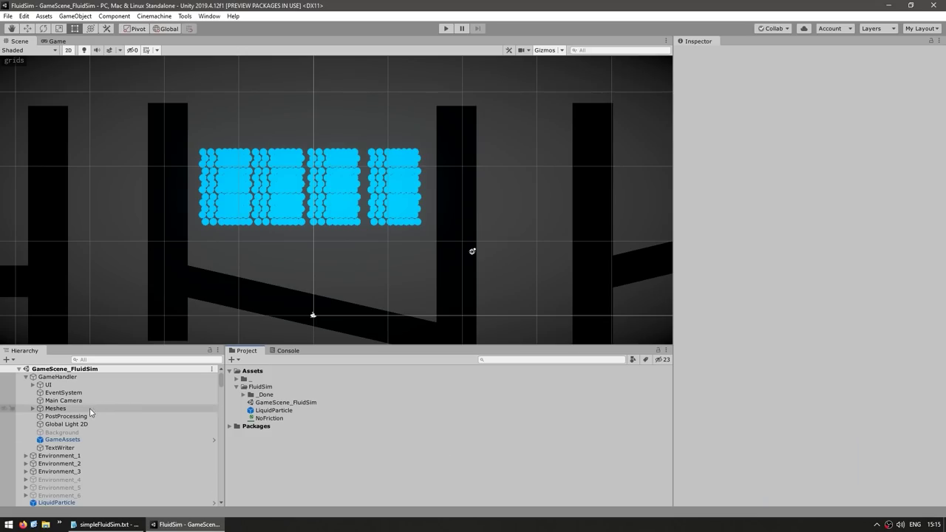
- Duplicate the Main Camera with Ctrl+D and rename the copy FluidCamera
{"action": "left_click", "coordinate": [70, 400]}
{"action": "scroll", "coordinate": [351, 262], "scroll_direction": "down", "scroll_amount": 5}
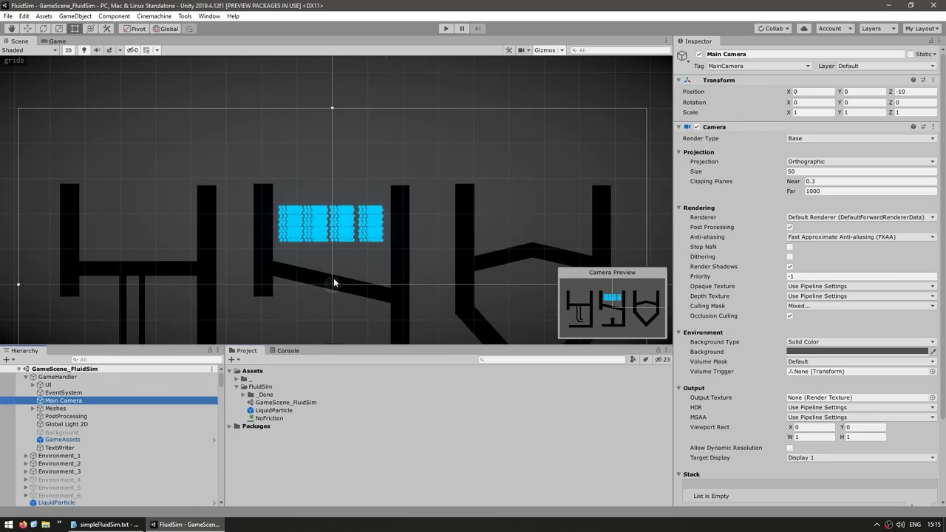
{"action": "scroll", "coordinate": [355, 245], "scroll_direction": "down", "scroll_amount": 1}
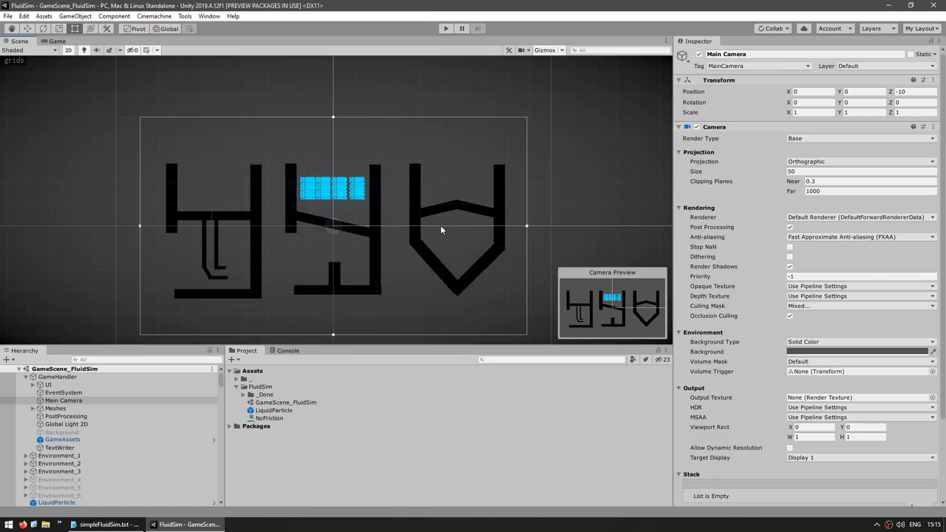
{"action": "key", "text": "ctrl+d"}
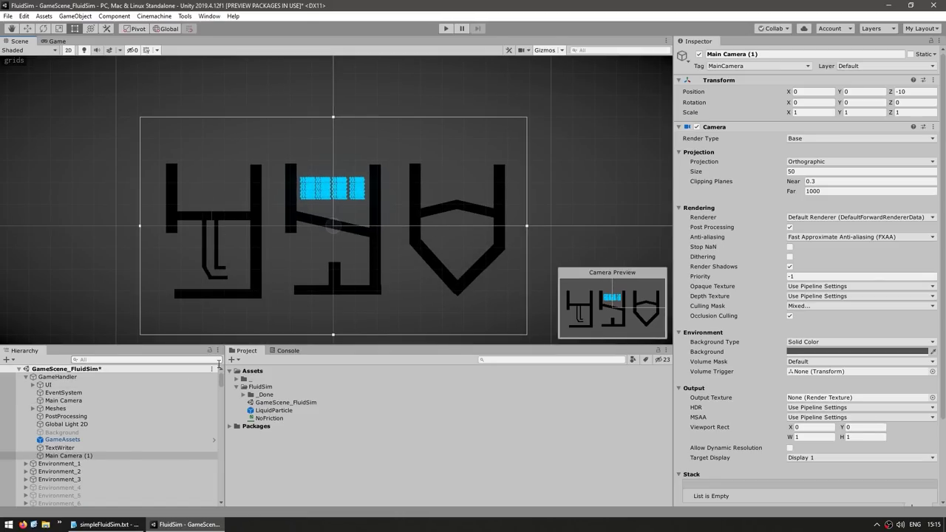
{"action": "key", "text": "F2"}
{"action": "type", "text": "FluidCamera"}
{"action": "key", "text": "Return"}
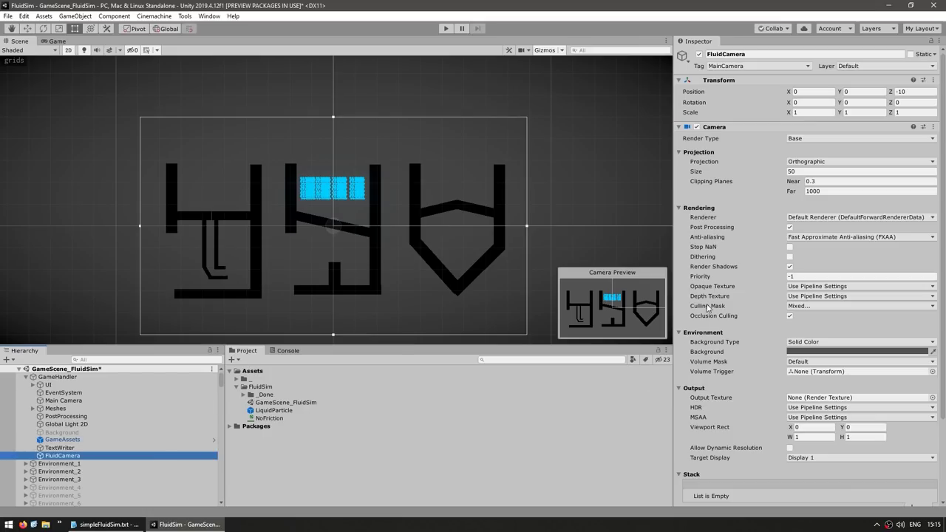
- Name User Layer 11 'Fluids' through the LiquidParticle prefab's Add Layer option
{"action": "left_click", "coordinate": [267, 411]}
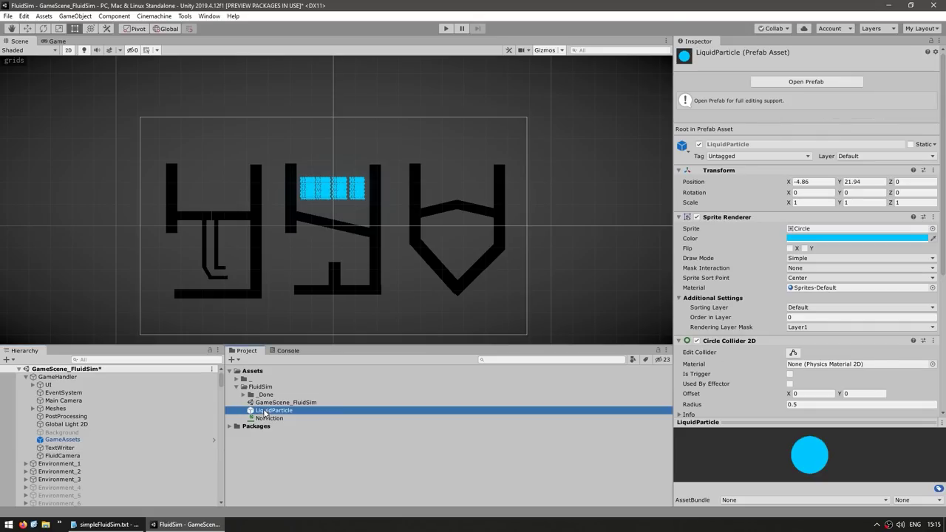
{"action": "left_click", "coordinate": [874, 156]}
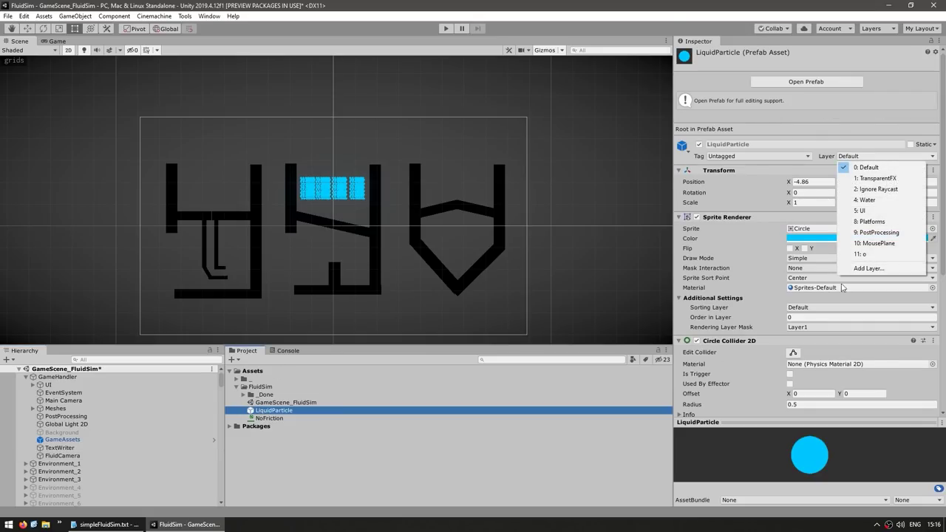
{"action": "left_click", "coordinate": [869, 269]}
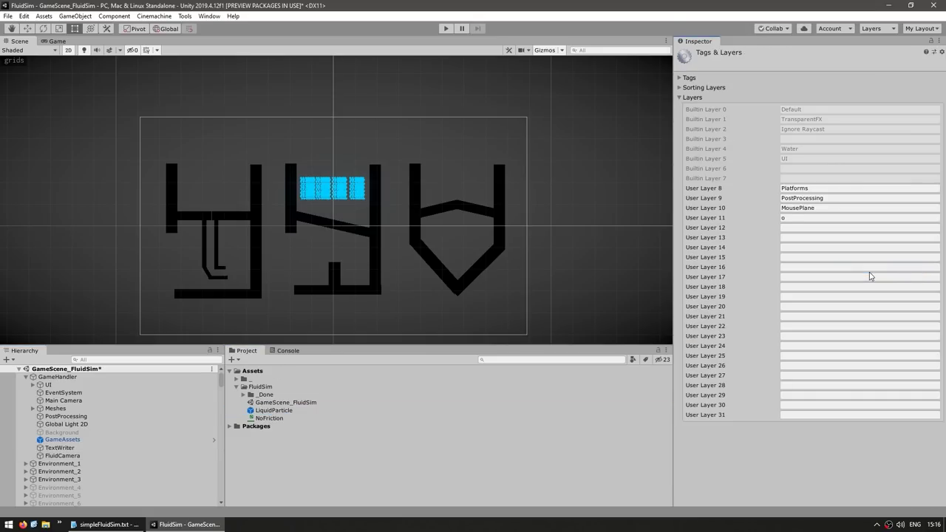
{"action": "left_click", "coordinate": [820, 218]}
{"action": "left_click", "coordinate": [288, 411]}
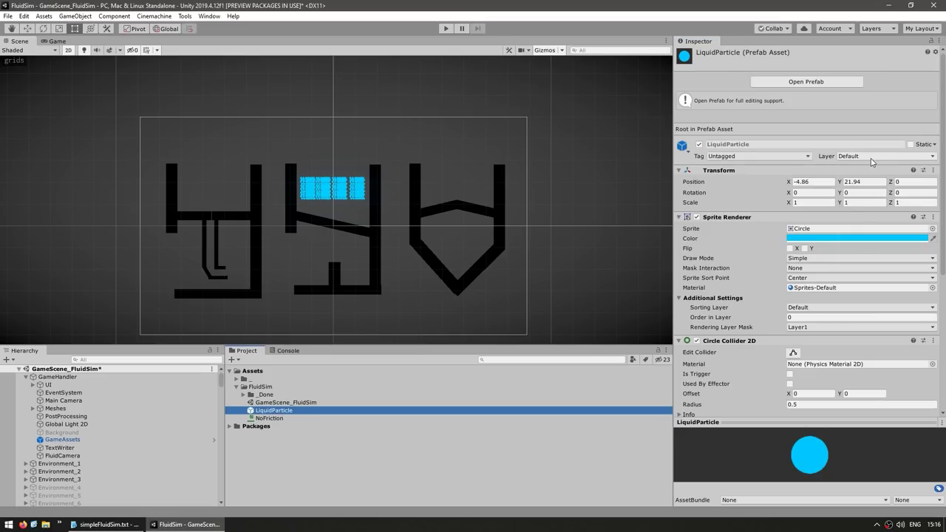
- Put the LiquidParticle prefab on the Fluids layer and review the Main Camera's culling mask
{"action": "left_click", "coordinate": [873, 156]}
{"action": "left_click", "coordinate": [858, 258]}
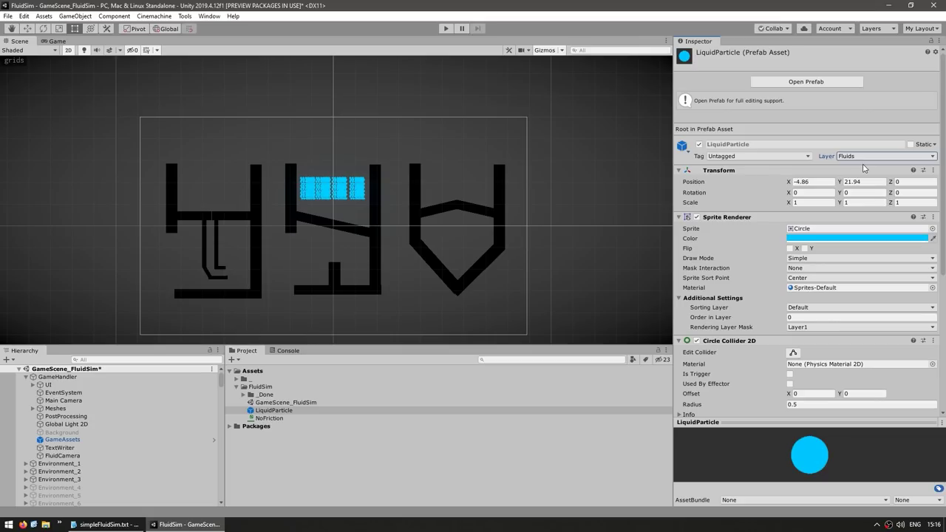
{"action": "left_click", "coordinate": [47, 401]}
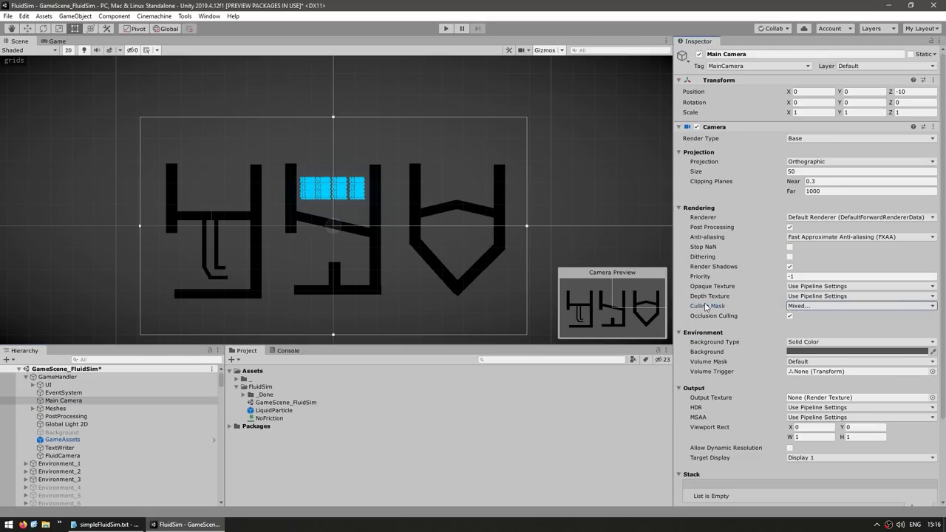
{"action": "left_click", "coordinate": [800, 306]}
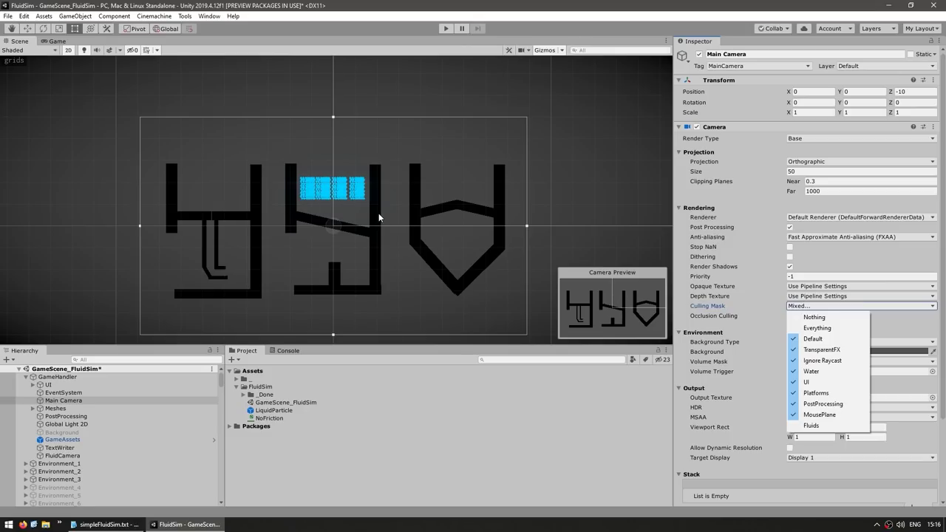
{"action": "left_click", "coordinate": [50, 463]}
- Set FluidCamera's culling mask to Fluids only and check it in the Game view
{"action": "left_click", "coordinate": [62, 455]}
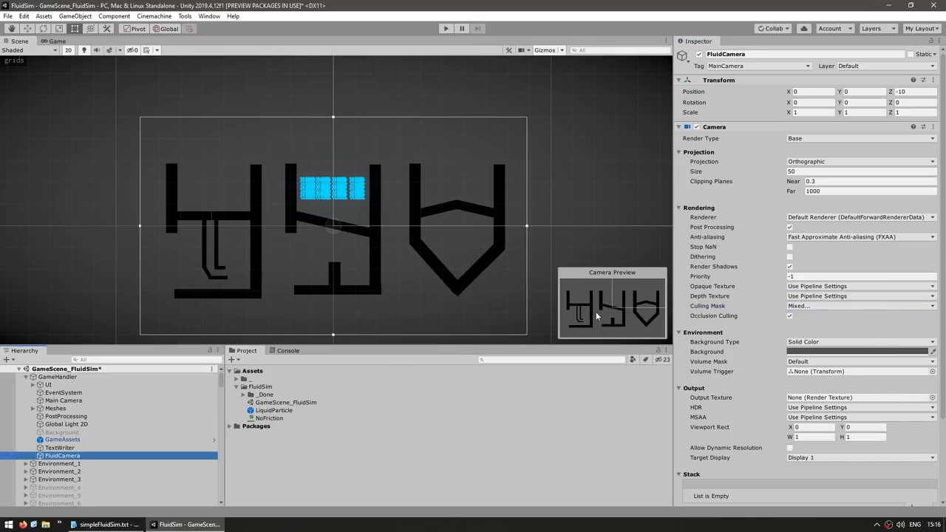
{"action": "left_click", "coordinate": [813, 306]}
{"action": "left_click", "coordinate": [813, 318]}
{"action": "left_click", "coordinate": [813, 305]}
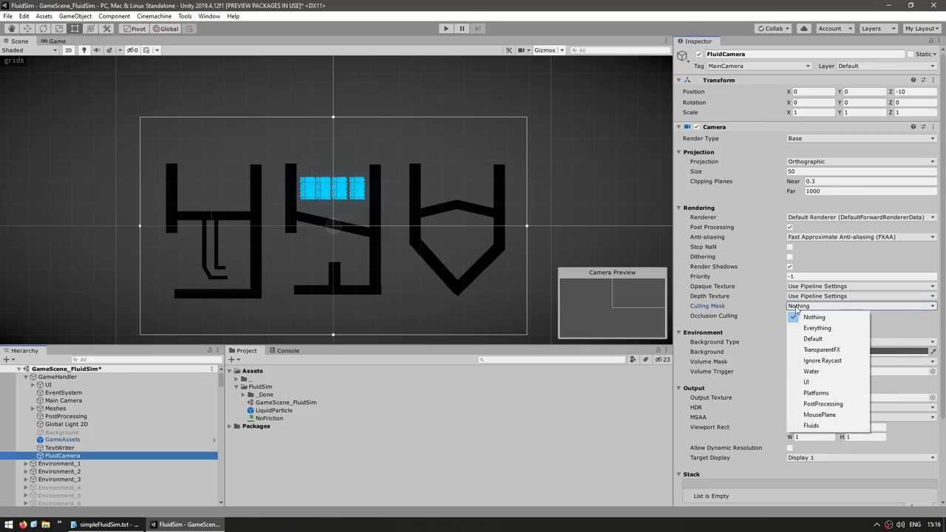
{"action": "left_click", "coordinate": [805, 427]}
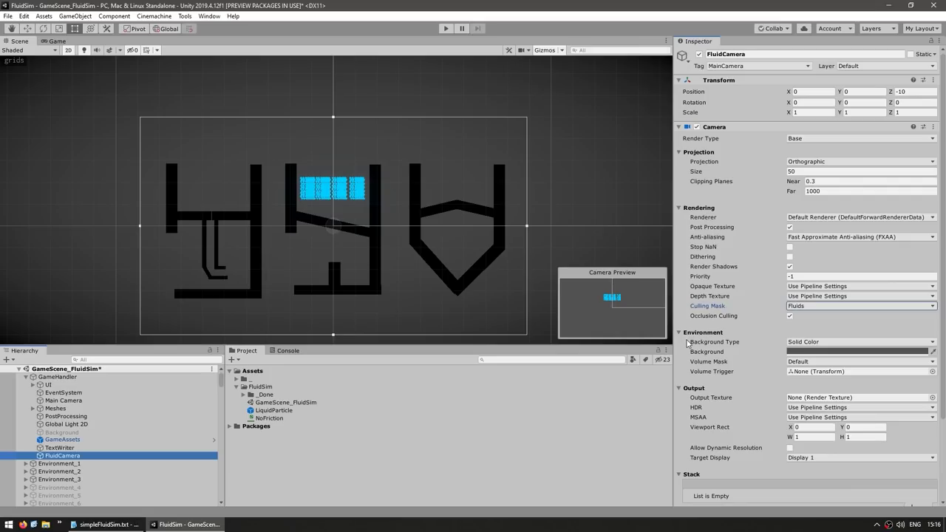
{"action": "left_click", "coordinate": [56, 41]}
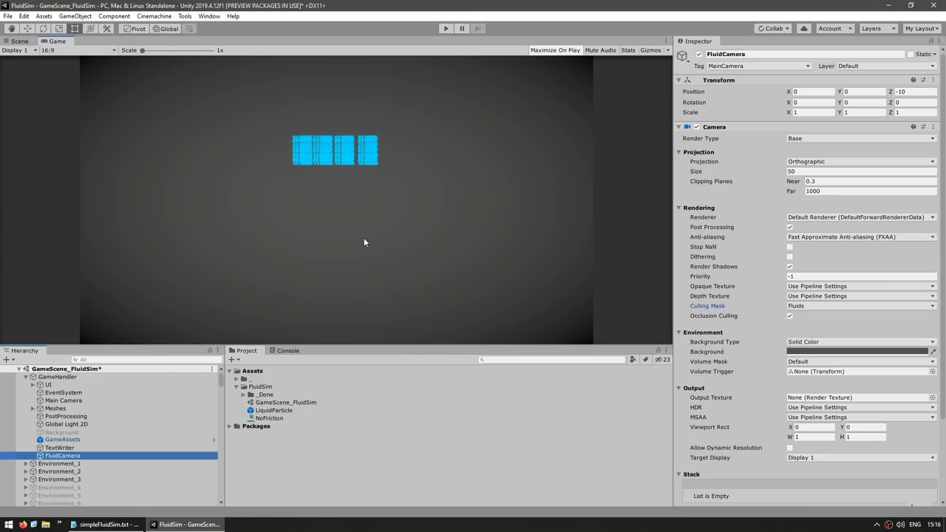
- Create a 256x256 render texture named FluidRenderTexture in the FluidSim folder
{"action": "right_click", "coordinate": [263, 386]}
{"action": "mouse_move", "coordinate": [309, 131]}
{"action": "mouse_move", "coordinate": [526, 150]}
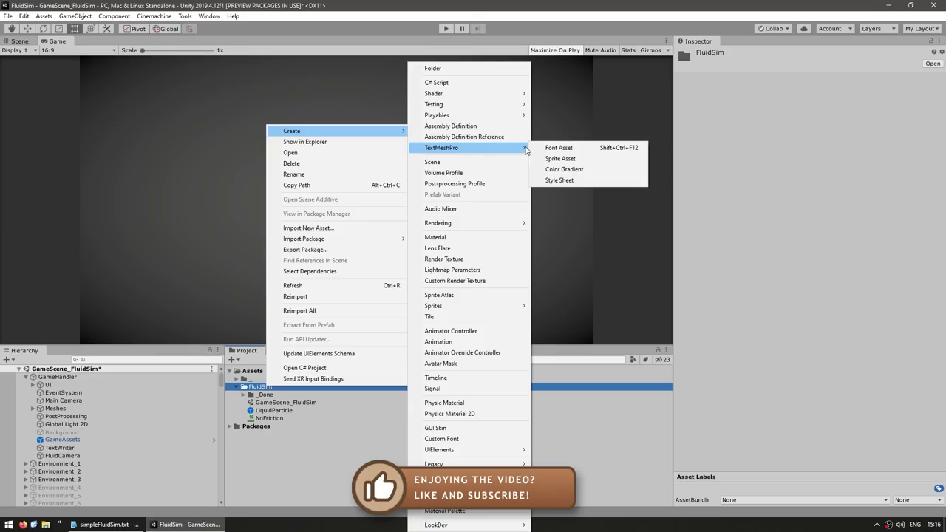
{"action": "left_click", "coordinate": [432, 260]}
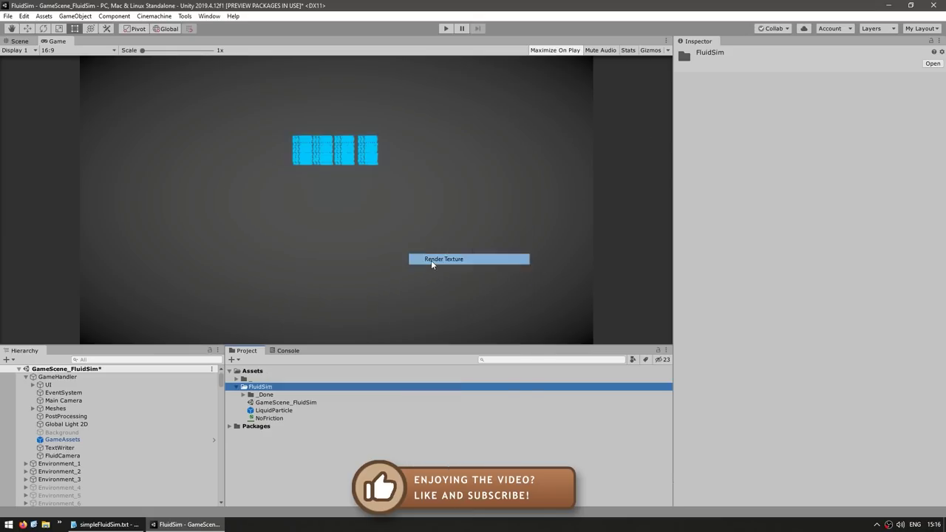
{"action": "type", "text": "FluidRender"}
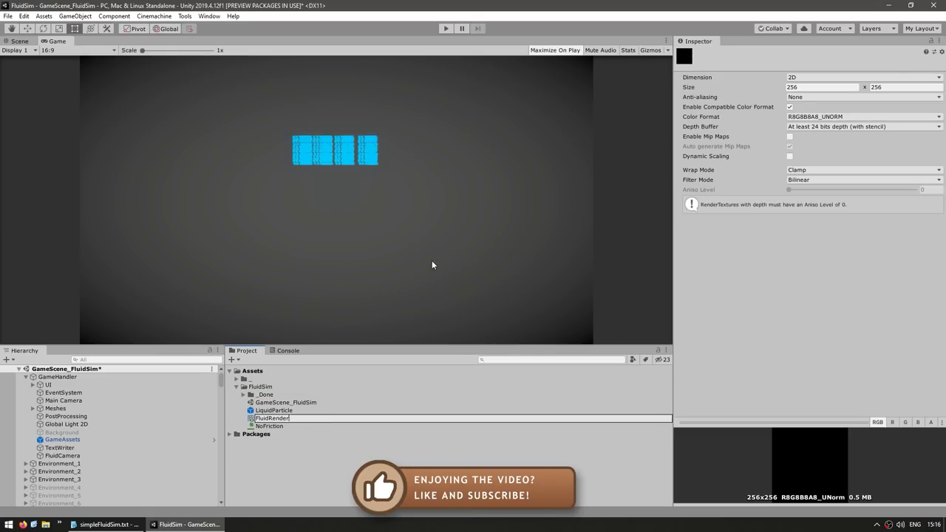
{"action": "type", "text": "Texture"}
{"action": "key", "text": "Return"}
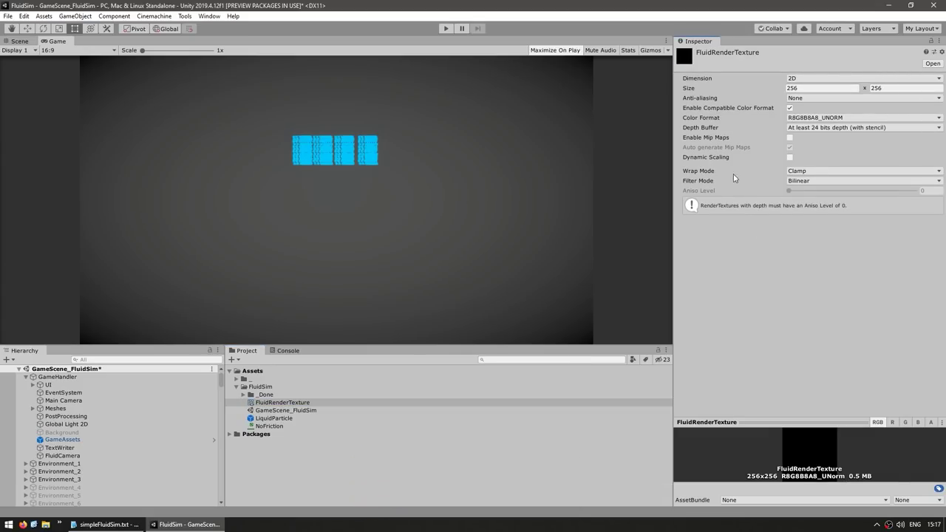
{"action": "left_click", "coordinate": [687, 90]}
{"action": "left_click", "coordinate": [880, 88]}
{"action": "double_click", "coordinate": [881, 89]}
{"action": "left_click_drag", "start_coordinate": [793, 422], "coordinate": [793, 293]}
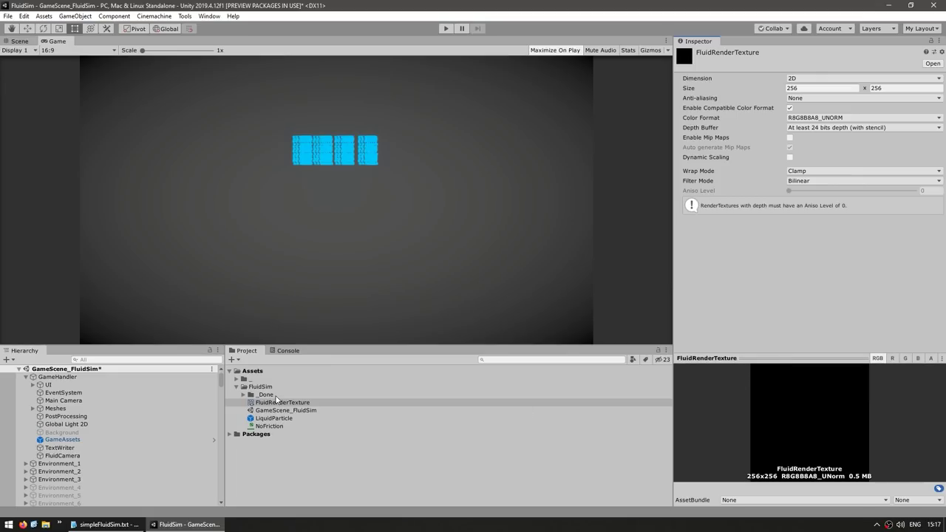
- Assign FluidRenderTexture as FluidCamera's output texture and preview the captured particles
{"action": "left_click", "coordinate": [62, 455]}
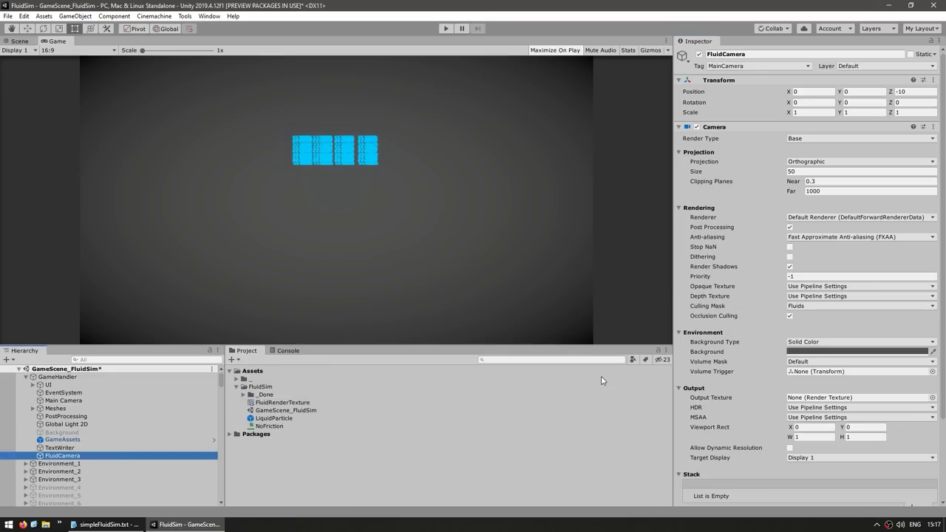
{"action": "left_click", "coordinate": [710, 399]}
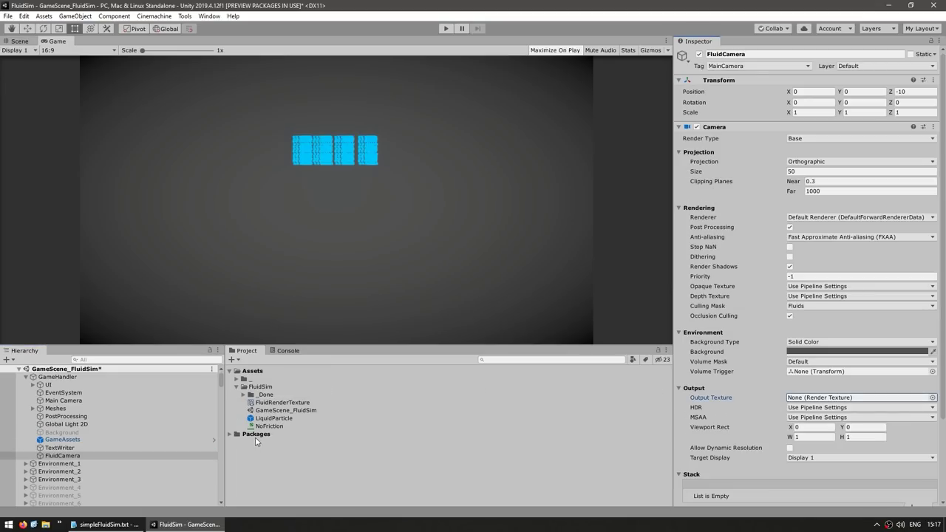
{"action": "left_click_drag", "start_coordinate": [273, 403], "coordinate": [813, 397]}
{"action": "left_click", "coordinate": [281, 402]}
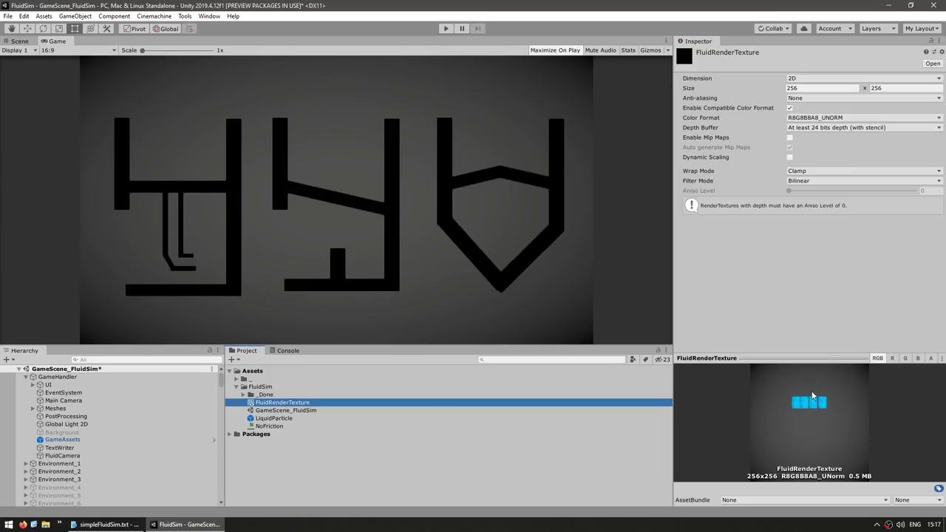
{"action": "left_click", "coordinate": [813, 403]}
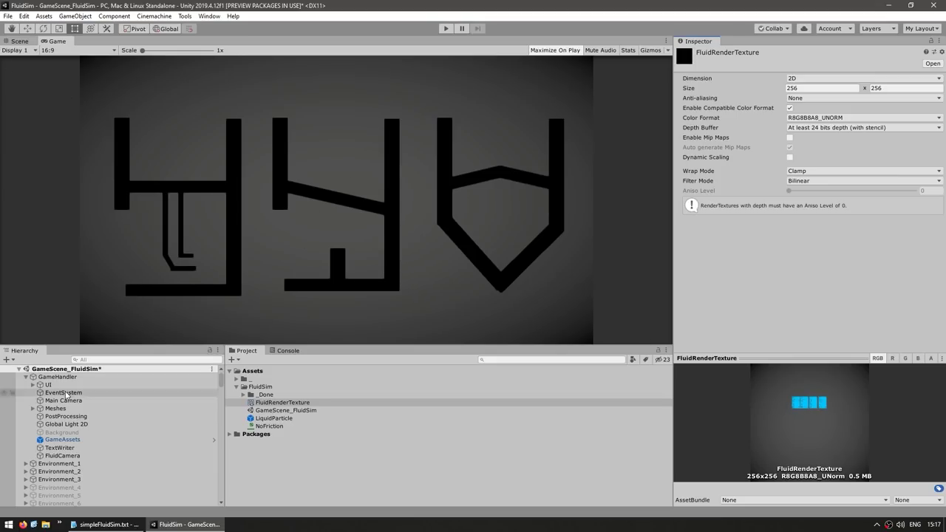
- Add a Quad to the scene and stretch it into a large rectangle beside the V shape
{"action": "left_click", "coordinate": [9, 359]}
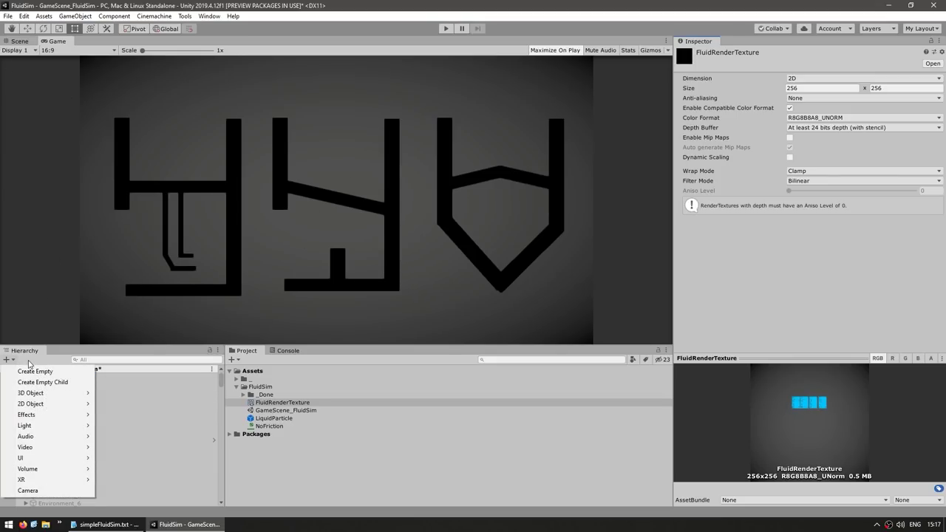
{"action": "mouse_move", "coordinate": [52, 393]}
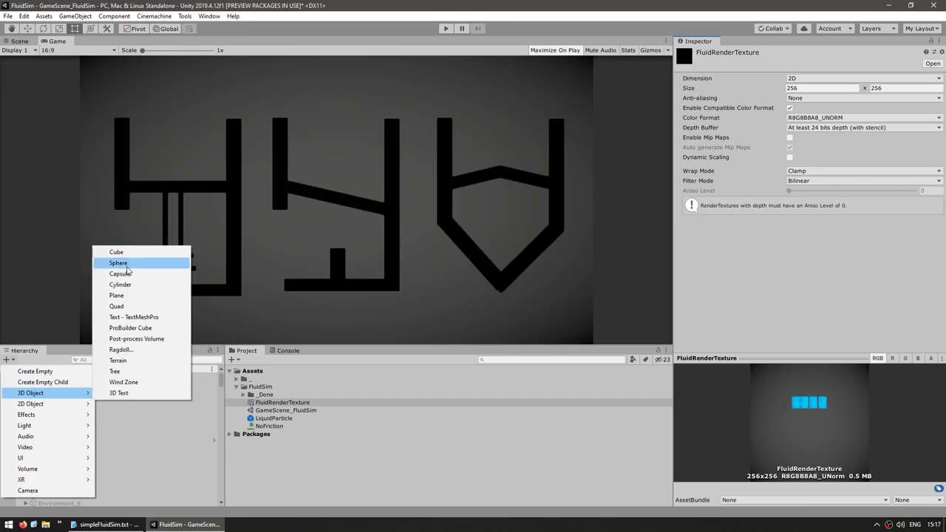
{"action": "left_click", "coordinate": [129, 307]}
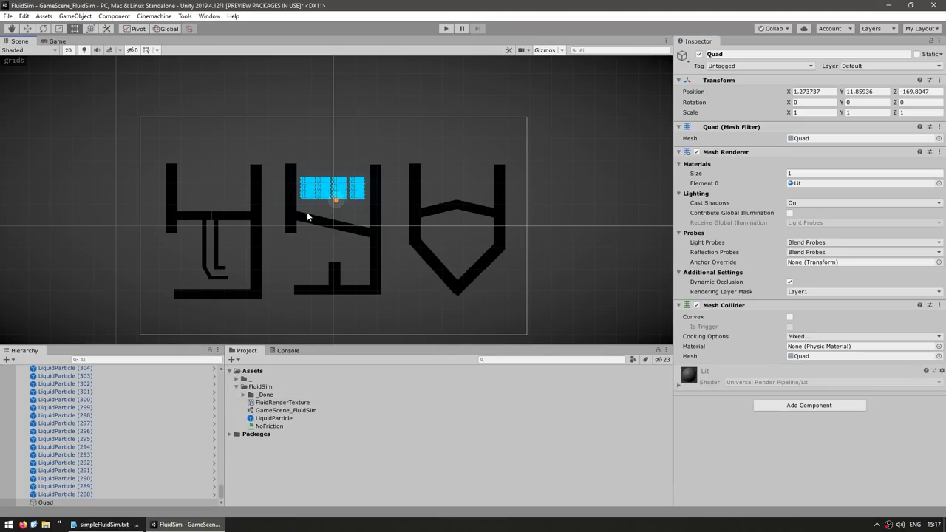
{"action": "left_click_drag", "start_coordinate": [790, 116], "coordinate": [857, 113]}
{"action": "left_click_drag", "start_coordinate": [318, 204], "coordinate": [640, 322]}
{"action": "left_click_drag", "start_coordinate": [481, 260], "coordinate": [427, 228]}
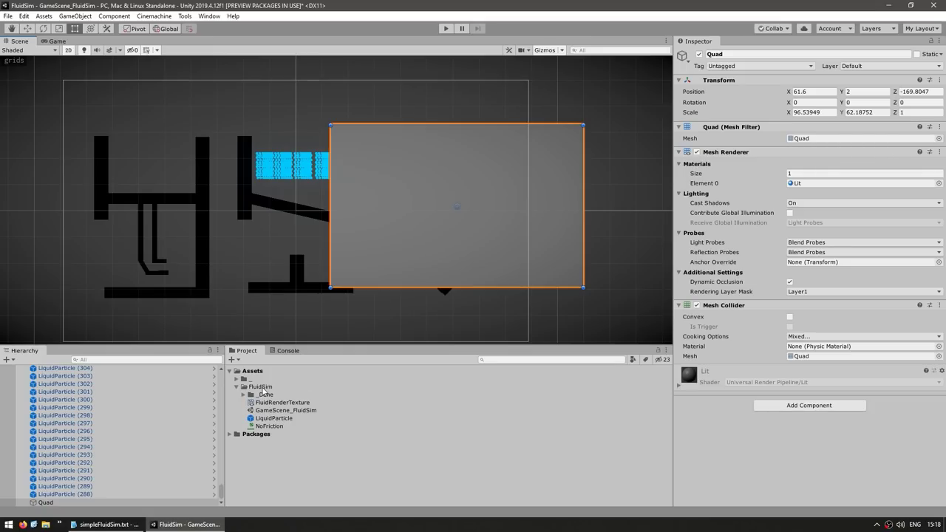
- Create a material named Fluid in the FluidSim folder and apply it to the Quad
{"action": "right_click", "coordinate": [263, 386]}
{"action": "mouse_move", "coordinate": [284, 133]}
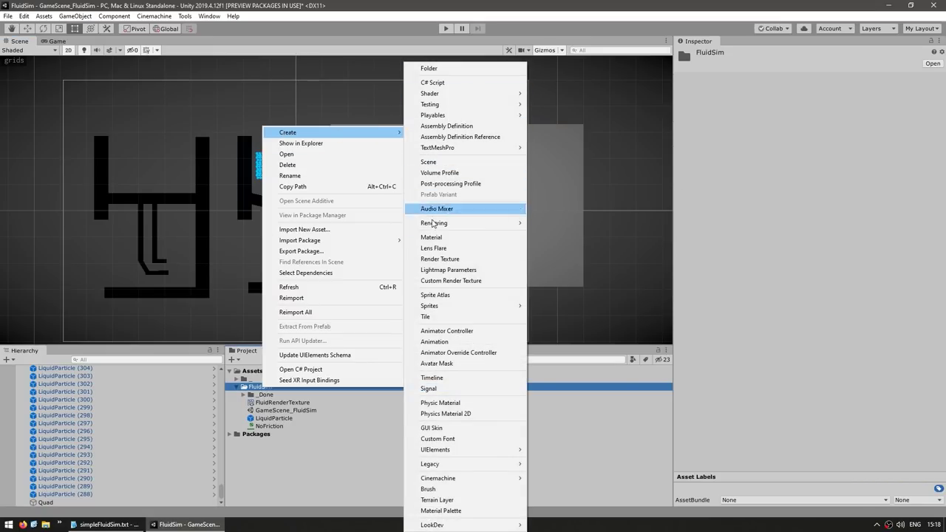
{"action": "left_click", "coordinate": [435, 238]}
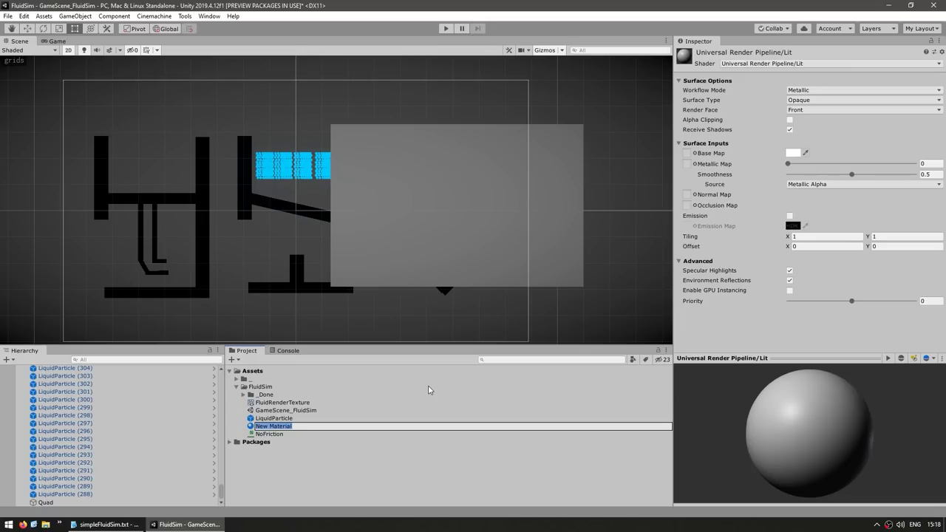
{"action": "type", "text": "Fluid"}
{"action": "key", "text": "Return"}
{"action": "left_click", "coordinate": [572, 248]}
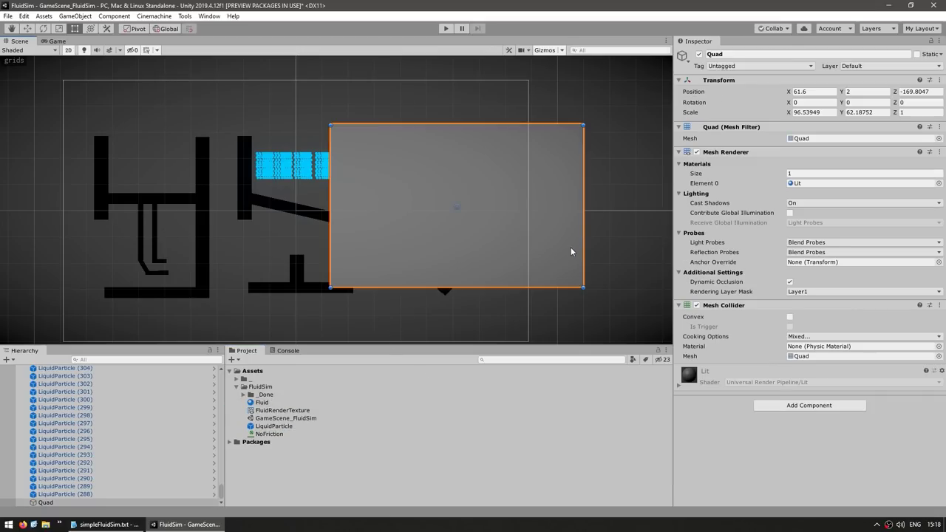
{"action": "left_click_drag", "start_coordinate": [262, 402], "coordinate": [809, 186]}
- Delete the Quad's Mesh Collider and put FluidRenderTexture in the Fluid material's Base Map
{"action": "right_click", "coordinate": [731, 305]}
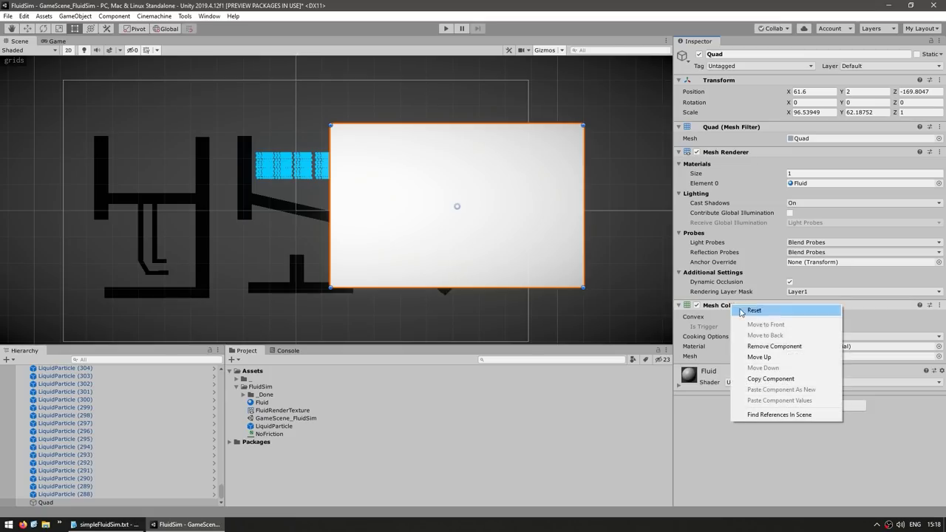
{"action": "left_click", "coordinate": [776, 346]}
{"action": "left_click", "coordinate": [709, 307]}
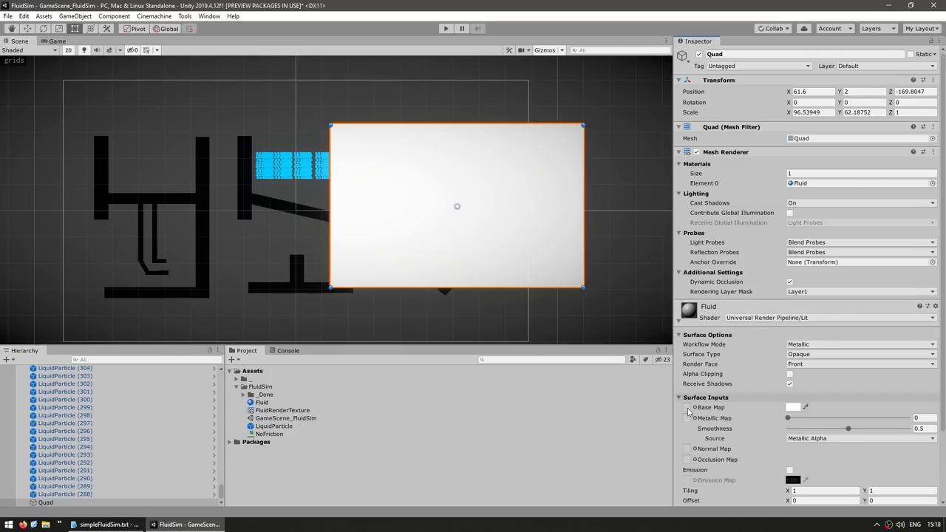
{"action": "left_click_drag", "start_coordinate": [281, 412], "coordinate": [689, 408]}
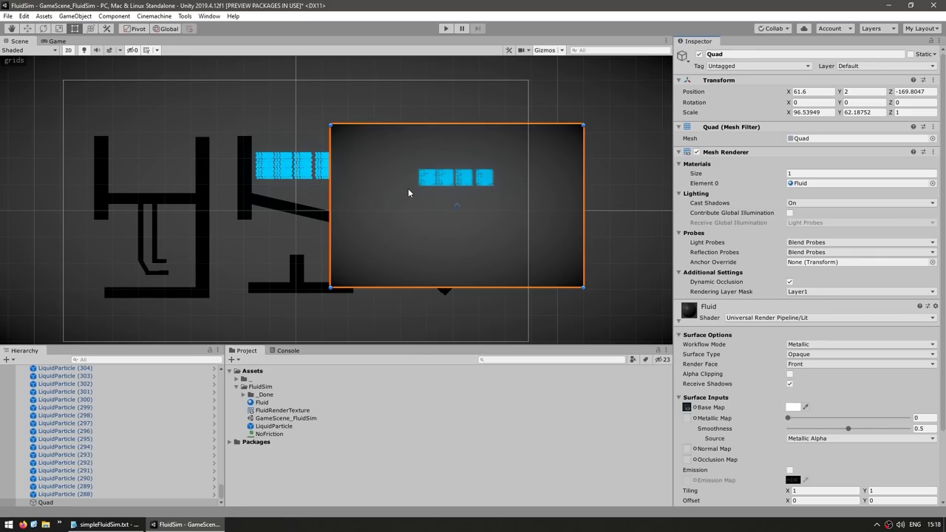
- Set the Quad's Position X and Y to 0, then check FluidCamera's orthographic projection settings
{"action": "scroll", "coordinate": [110, 436], "scroll_direction": "up", "scroll_amount": 2}
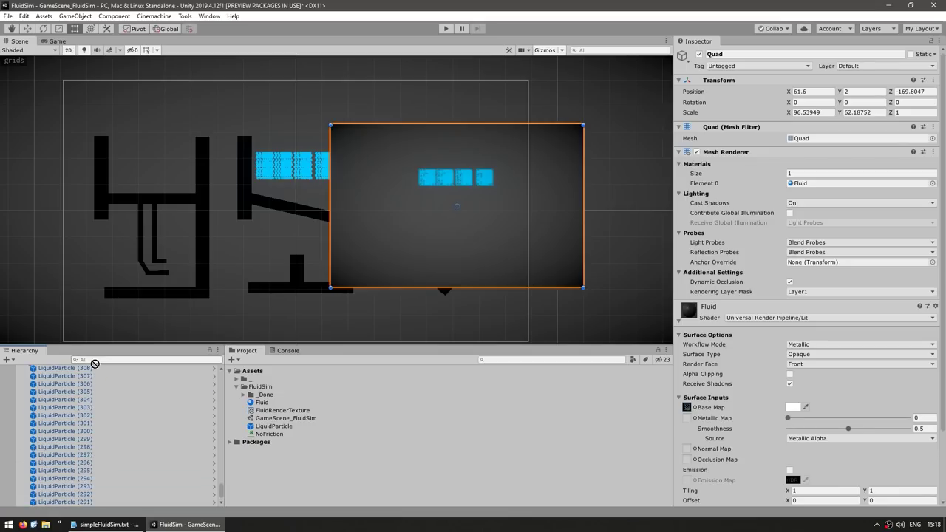
{"action": "left_click_drag", "start_coordinate": [93, 364], "coordinate": [62, 456]}
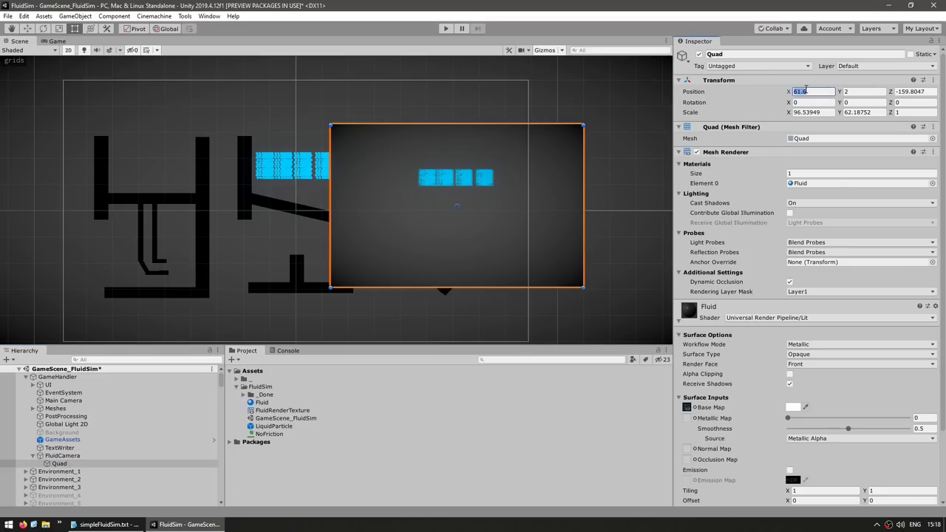
{"action": "type", "text": "0"}
{"action": "key", "text": "Tab"}
{"action": "type", "text": "0"}
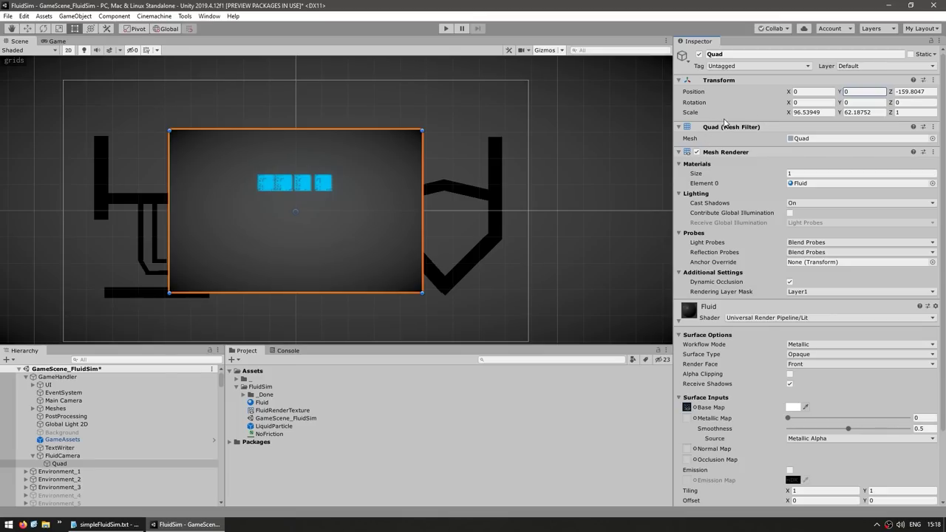
{"action": "left_click", "coordinate": [66, 456]}
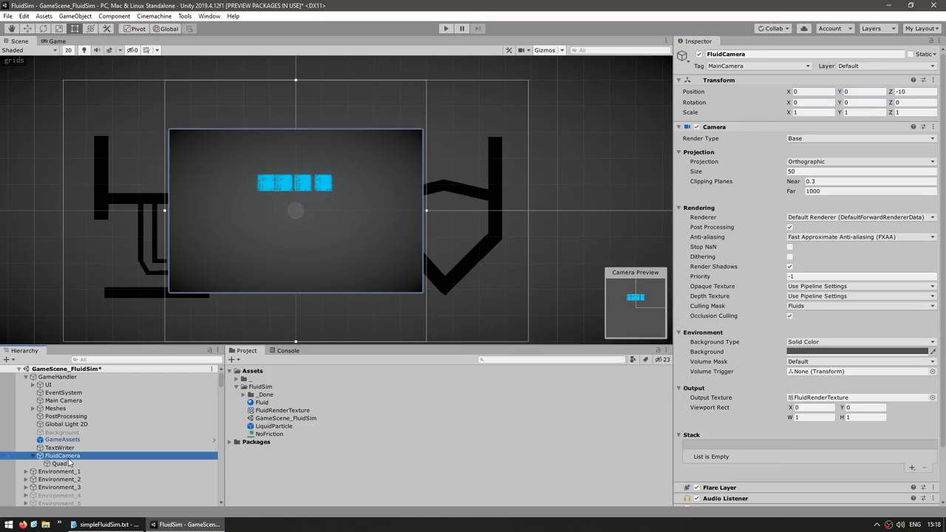
{"action": "left_click", "coordinate": [699, 162]}
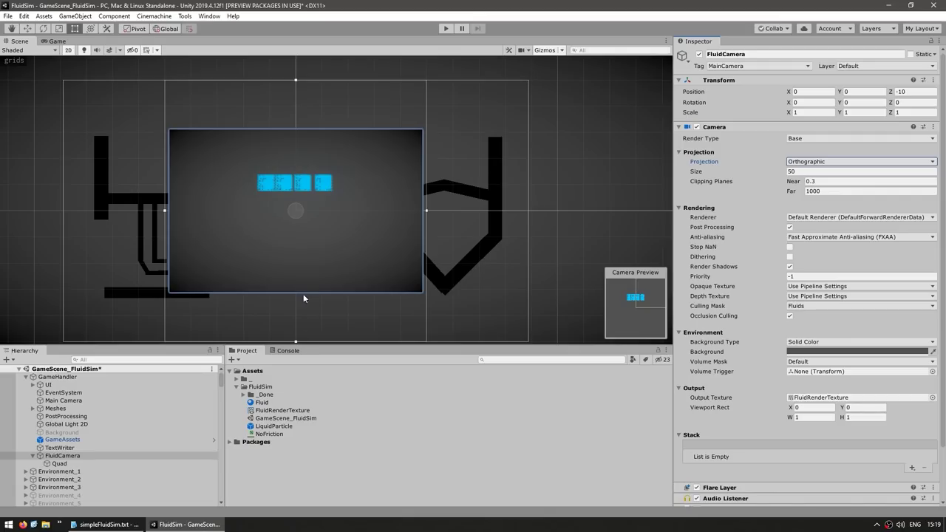
- Set the Quad's Scale X and Y to 100
{"action": "left_click", "coordinate": [59, 464]}
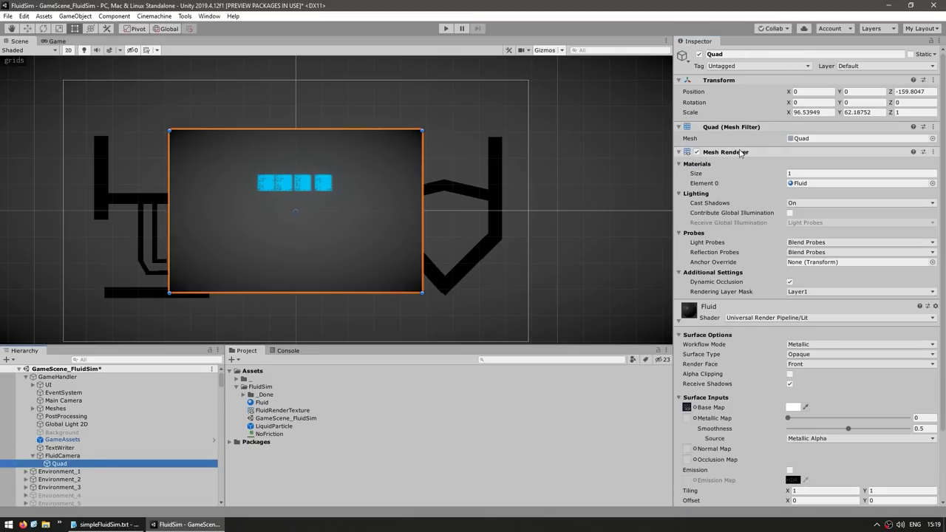
{"action": "left_click", "coordinate": [858, 112]}
{"action": "double_click", "coordinate": [857, 113]}
{"action": "type", "text": "100"}
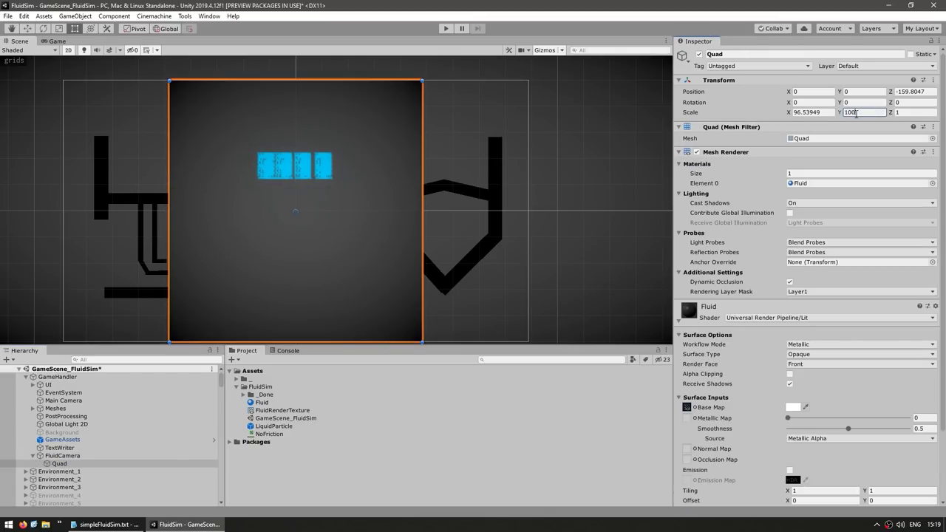
{"action": "left_click", "coordinate": [795, 112]}
{"action": "double_click", "coordinate": [795, 112]}
{"action": "type", "text": "100"}
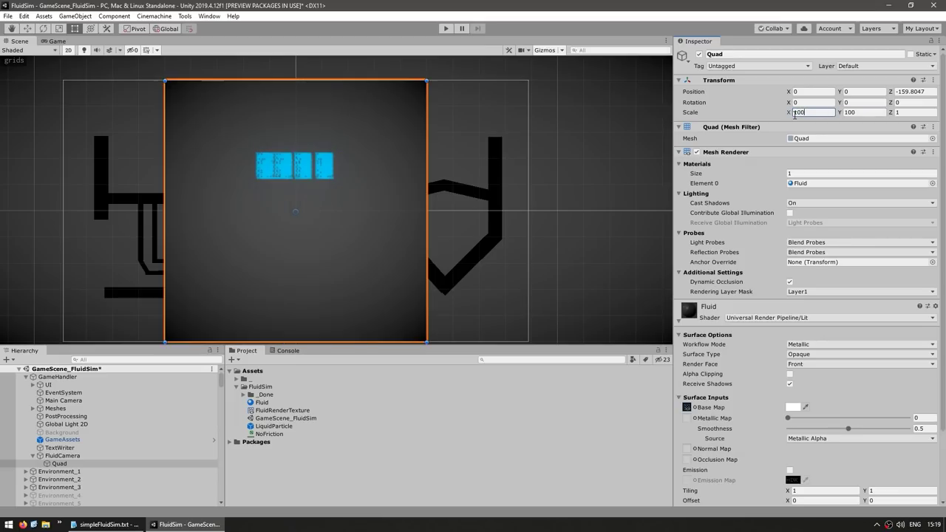
- Toggle the Quad's active checkbox repeatedly to compare the render, leaving it enabled
{"action": "left_click", "coordinate": [698, 54]}
{"action": "left_click", "coordinate": [699, 54]}
{"action": "left_click", "coordinate": [699, 54]}
{"action": "left_click", "coordinate": [699, 54]}
{"action": "scroll", "coordinate": [243, 151], "scroll_direction": "up", "scroll_amount": 3}
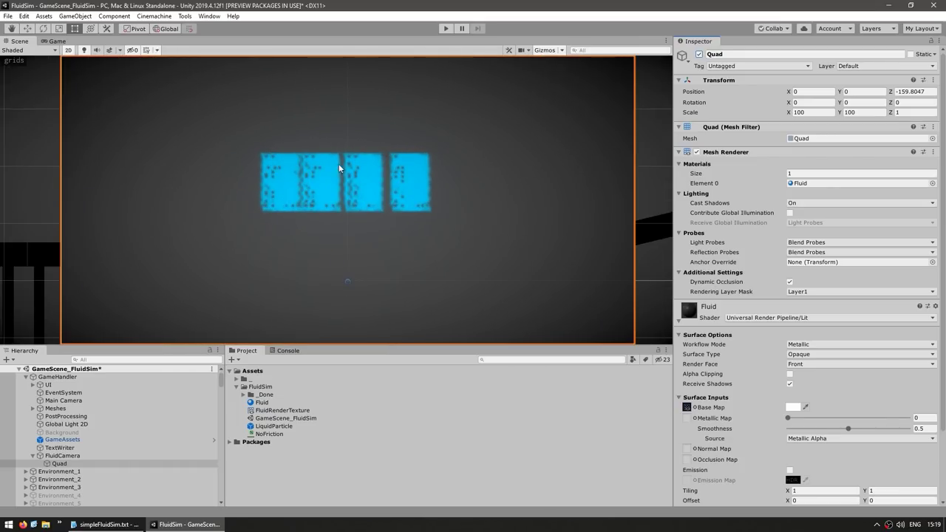
{"action": "scroll", "coordinate": [354, 168], "scroll_direction": "up", "scroll_amount": 4}
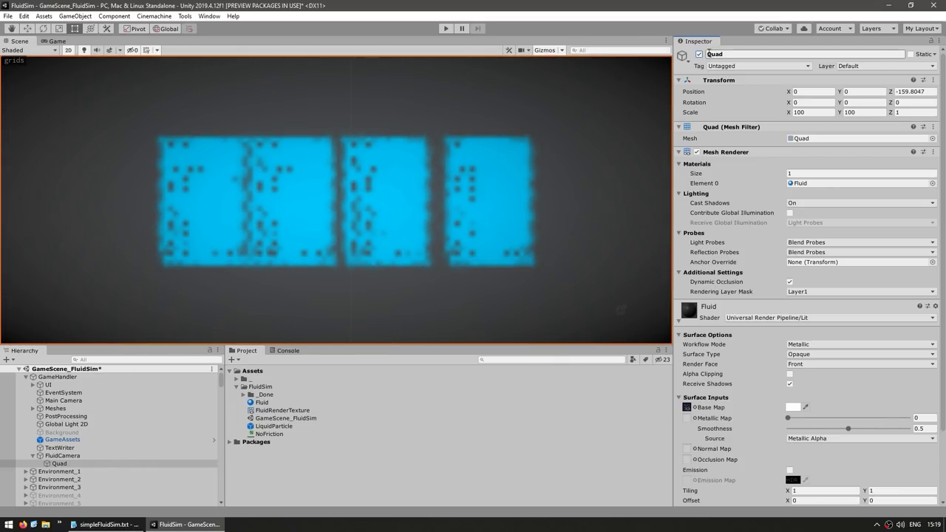
{"action": "left_click", "coordinate": [699, 54]}
{"action": "left_click", "coordinate": [699, 54]}
{"action": "left_click", "coordinate": [698, 54]}
{"action": "left_click", "coordinate": [698, 54]}
- Disable Post Processing on the FluidCamera's Camera component
{"action": "scroll", "coordinate": [428, 226], "scroll_direction": "down", "scroll_amount": 4}
{"action": "scroll", "coordinate": [442, 278], "scroll_direction": "down", "scroll_amount": 2}
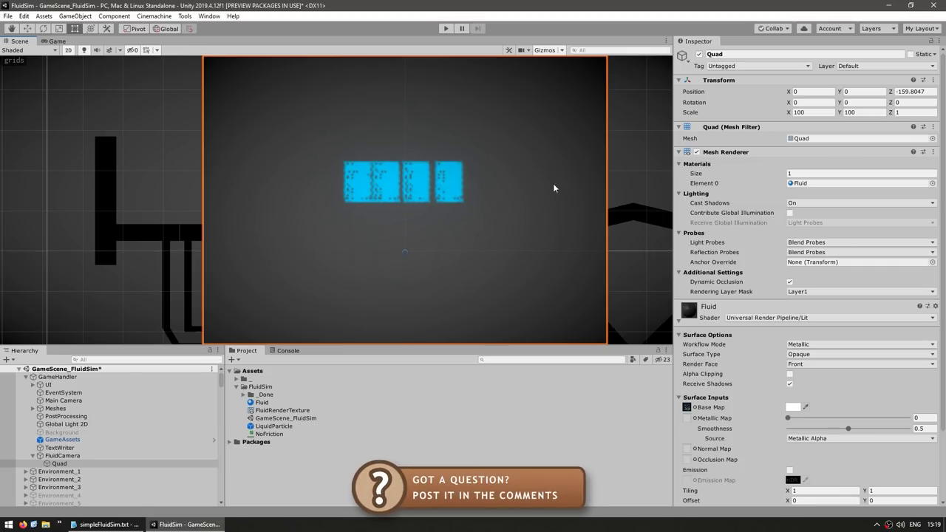
{"action": "scroll", "coordinate": [433, 226], "scroll_direction": "down", "scroll_amount": 2}
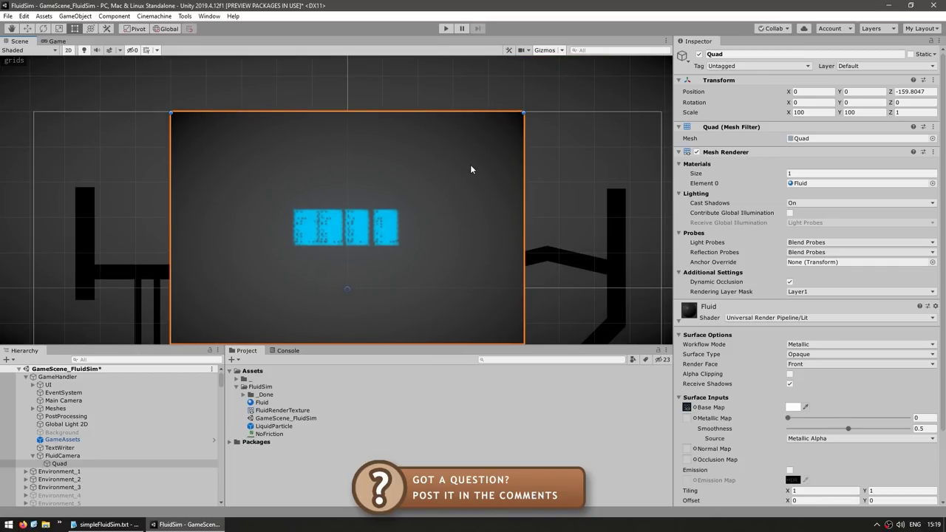
{"action": "left_click", "coordinate": [75, 456]}
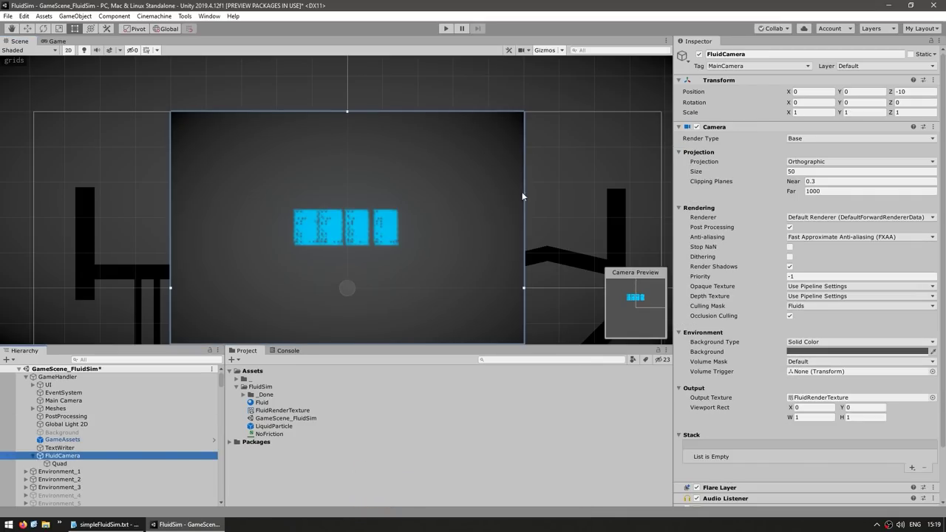
{"action": "left_click", "coordinate": [711, 228]}
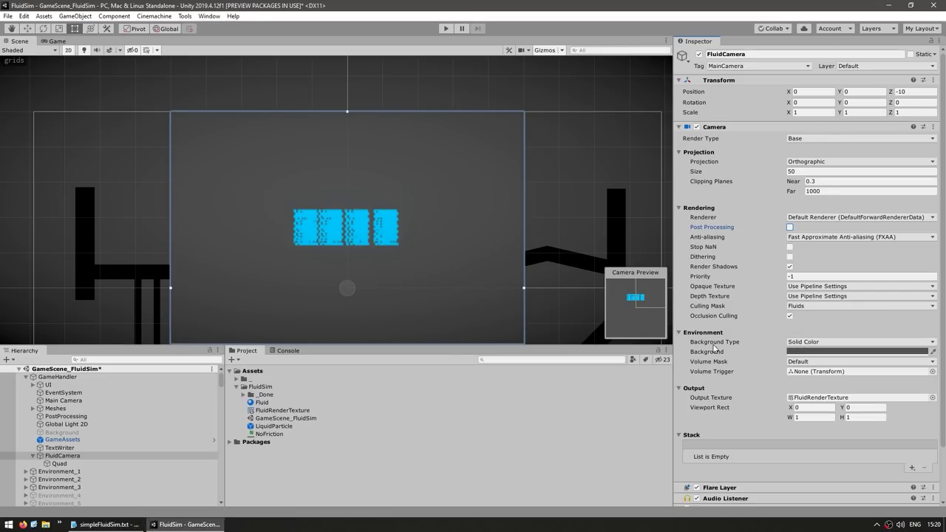
- Set FluidCamera's Solid Color background to black (000000) with alpha 0
{"action": "left_click", "coordinate": [805, 342]}
{"action": "left_click", "coordinate": [810, 364]}
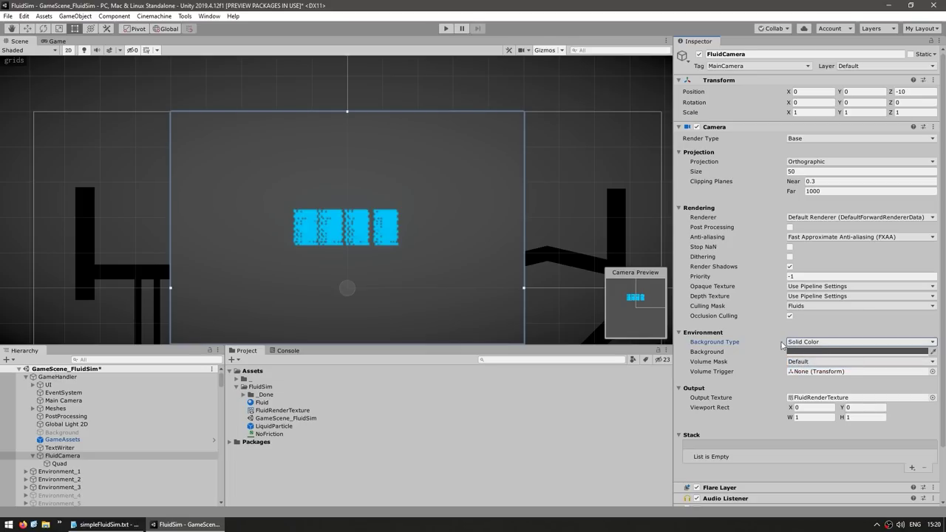
{"action": "left_click", "coordinate": [795, 351]}
{"action": "left_click", "coordinate": [813, 244]}
{"action": "left_click_drag", "start_coordinate": [854, 339], "coordinate": [754, 371]}
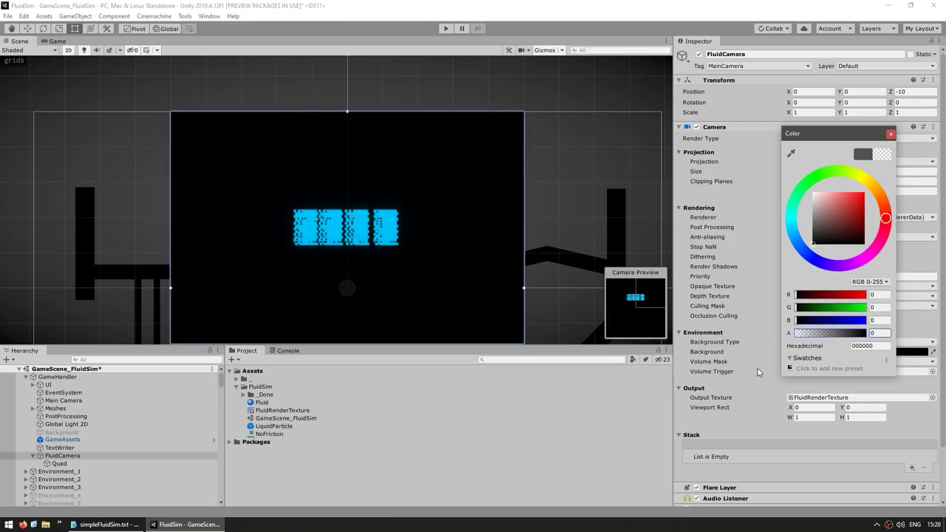
{"action": "left_click", "coordinate": [756, 369]}
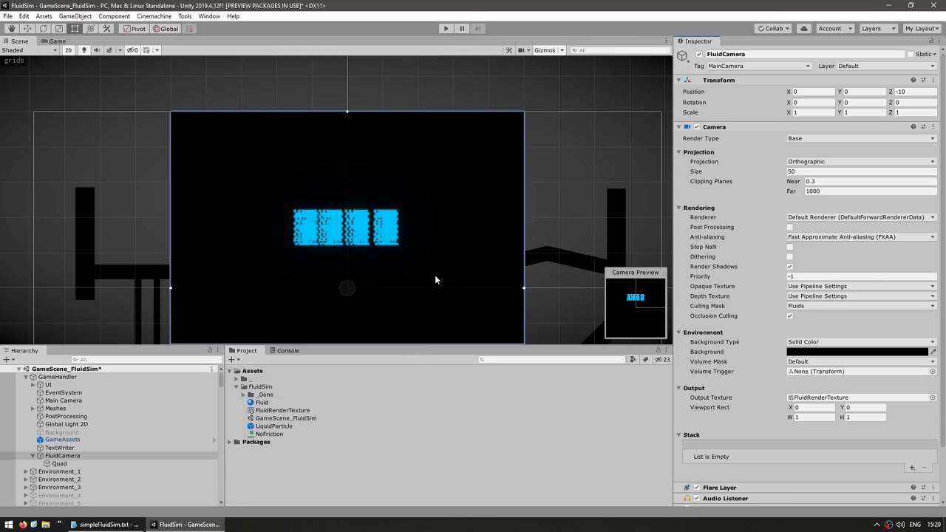
- Set the Fluid material's Surface Type to Transparent
{"action": "left_click", "coordinate": [259, 404]}
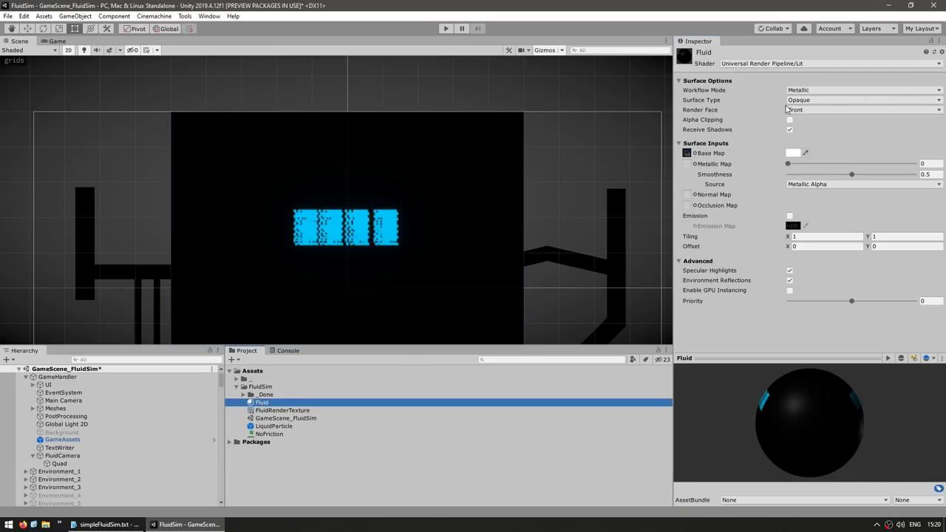
{"action": "left_click", "coordinate": [789, 100]}
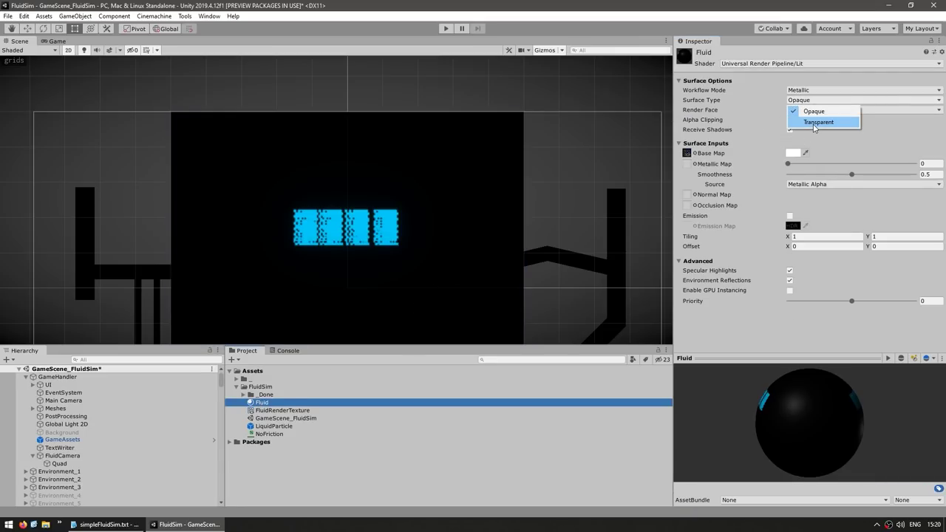
{"action": "left_click", "coordinate": [813, 123]}
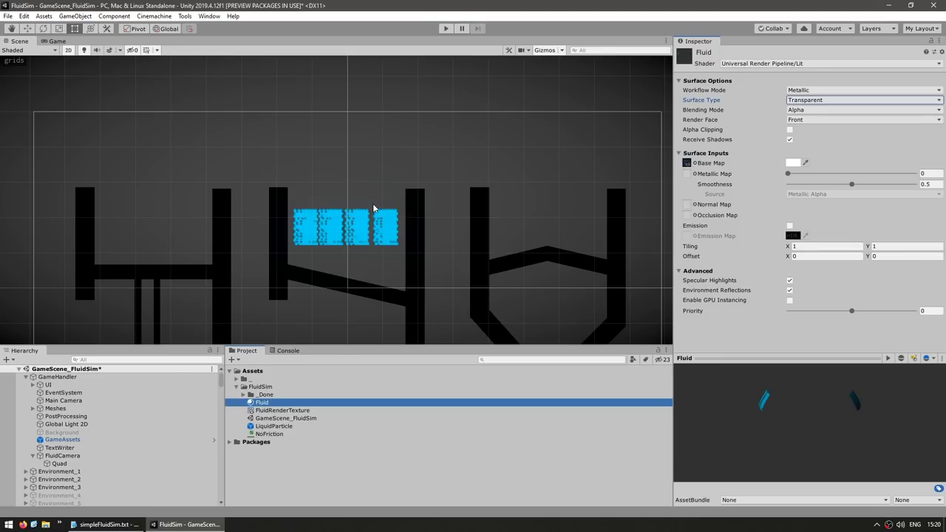
{"action": "left_click", "coordinate": [339, 244]}
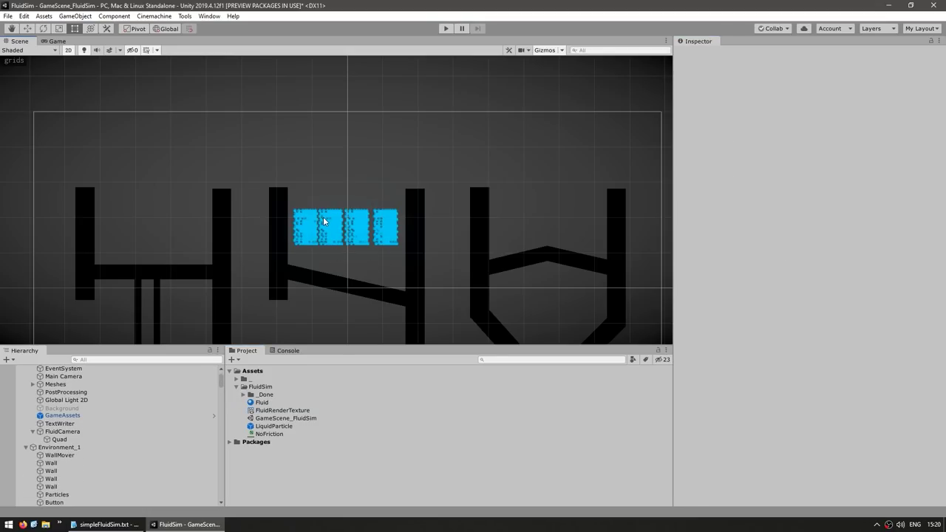
- Move the Quad to Position Z 10 and check the blue fluid in the Game view
{"action": "left_click", "coordinate": [80, 439]}
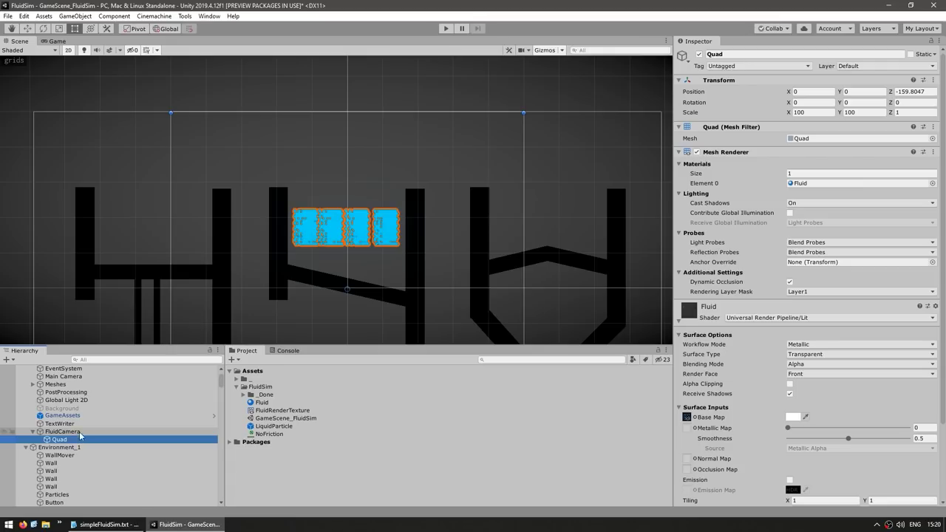
{"action": "left_click", "coordinate": [56, 40]}
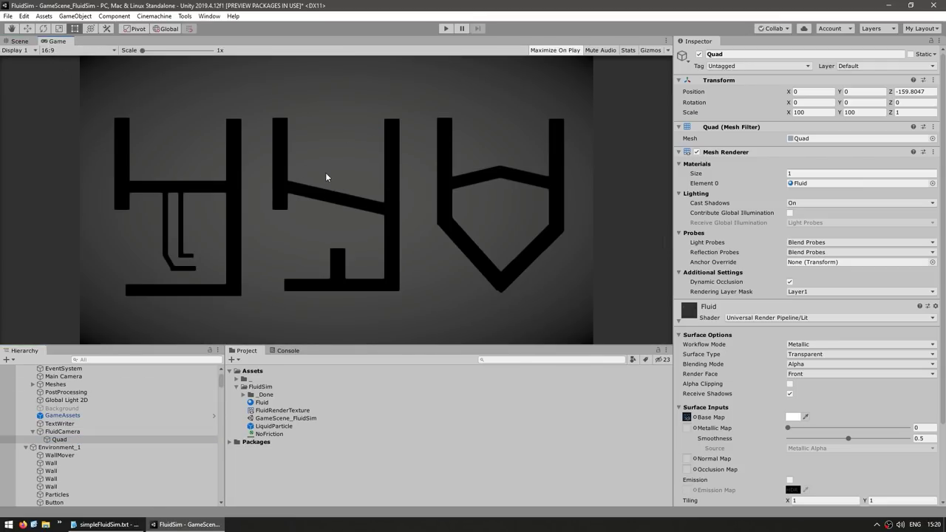
{"action": "left_click", "coordinate": [19, 40]}
{"action": "left_click", "coordinate": [914, 91]}
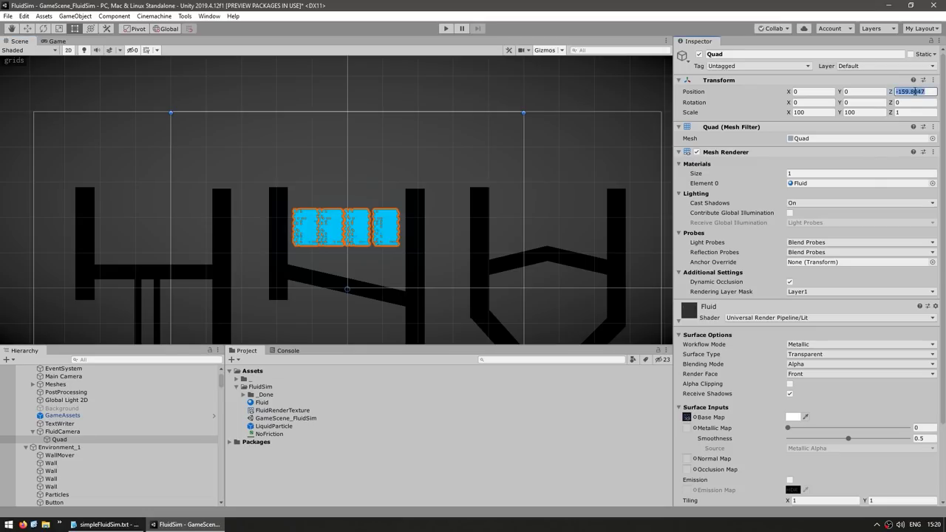
{"action": "left_click", "coordinate": [63, 431]}
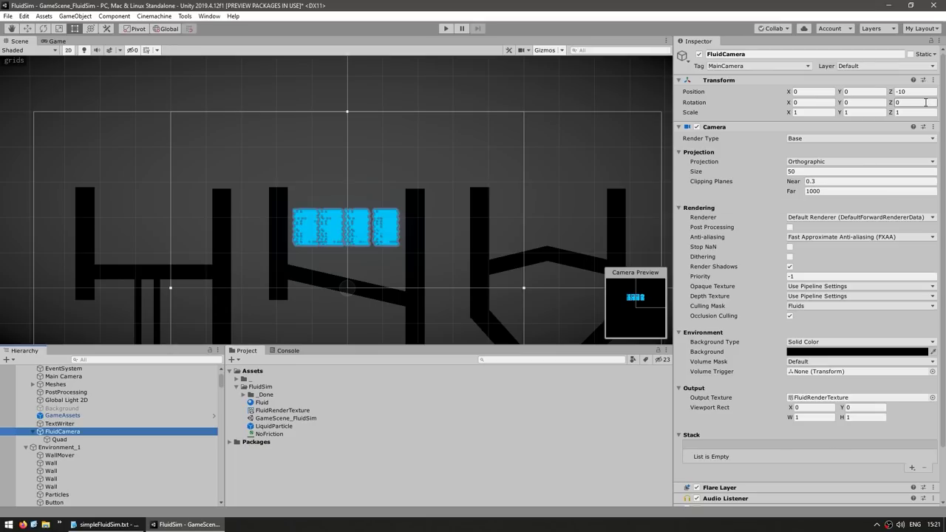
{"action": "left_click", "coordinate": [127, 439]}
{"action": "left_click", "coordinate": [917, 91]}
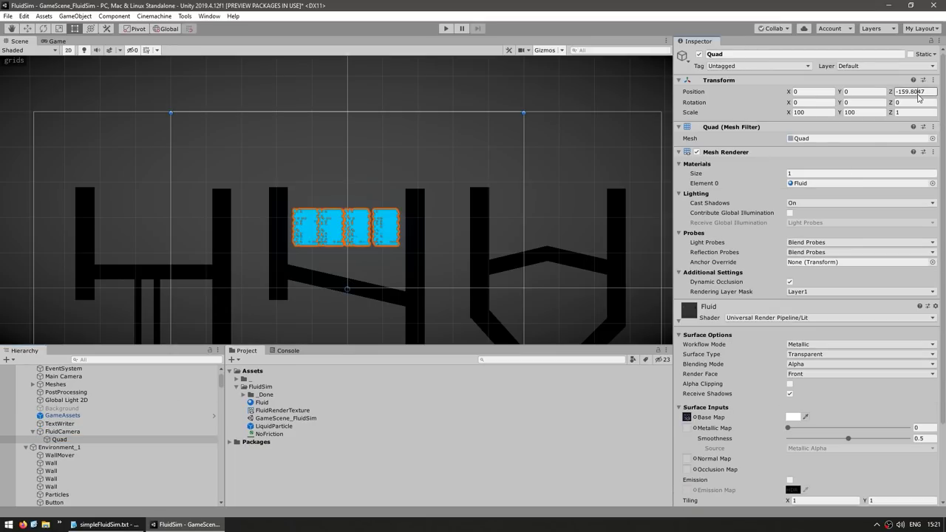
{"action": "type", "text": "10"}
{"action": "left_click", "coordinate": [56, 40]}
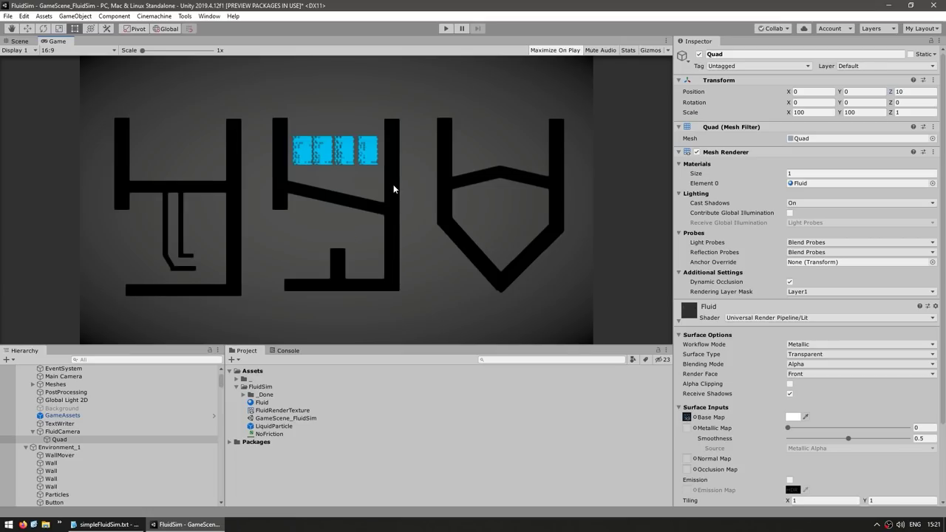
{"action": "left_click", "coordinate": [446, 28]}
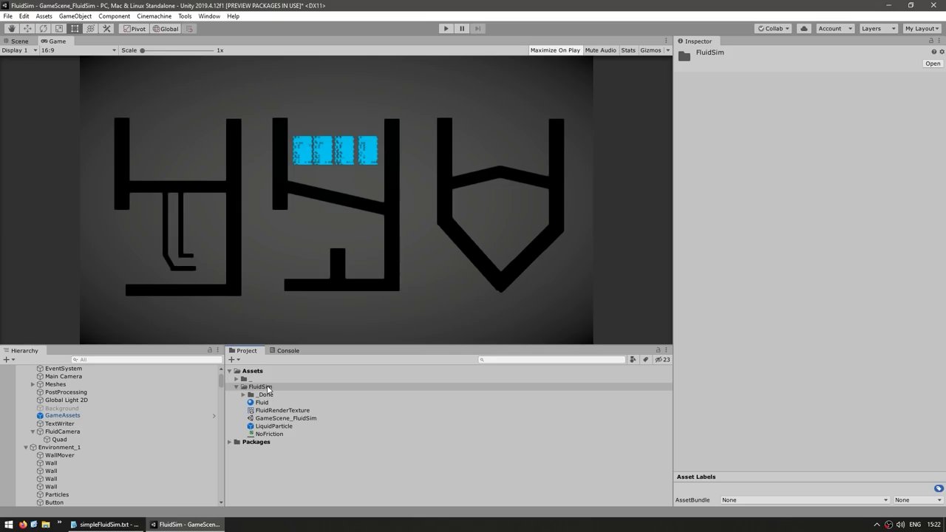
- Create an Unlit Shader Graph named Fluid in FluidSim and open it for editing
{"action": "right_click", "coordinate": [268, 389]}
{"action": "mouse_move", "coordinate": [347, 132]}
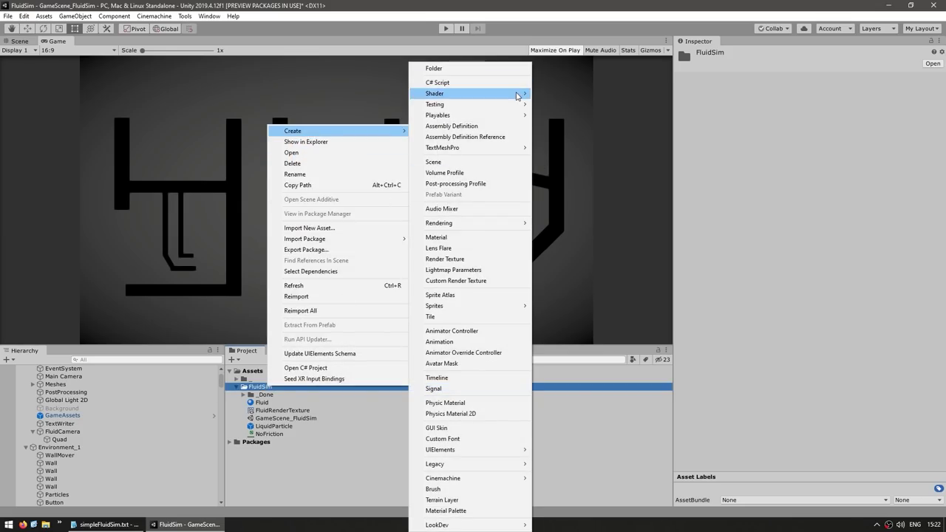
{"action": "mouse_move", "coordinate": [459, 95]}
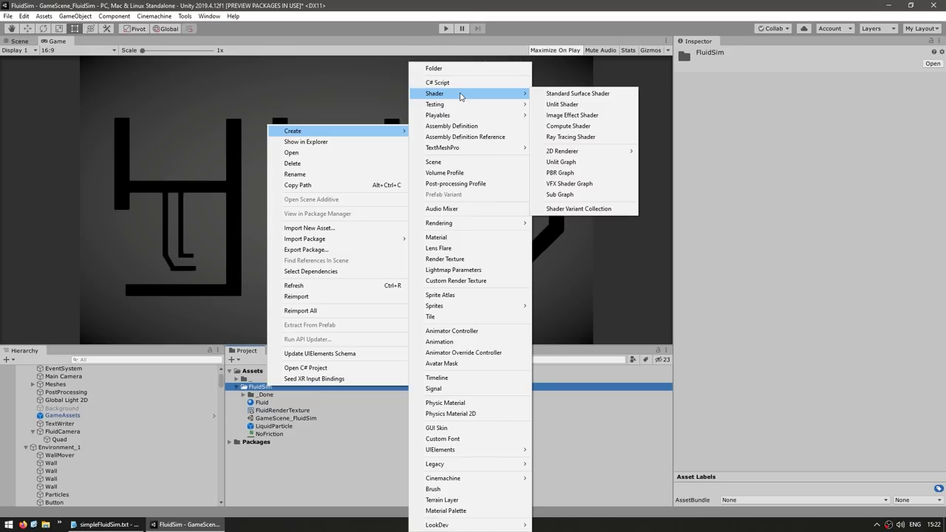
{"action": "left_click", "coordinate": [559, 162]}
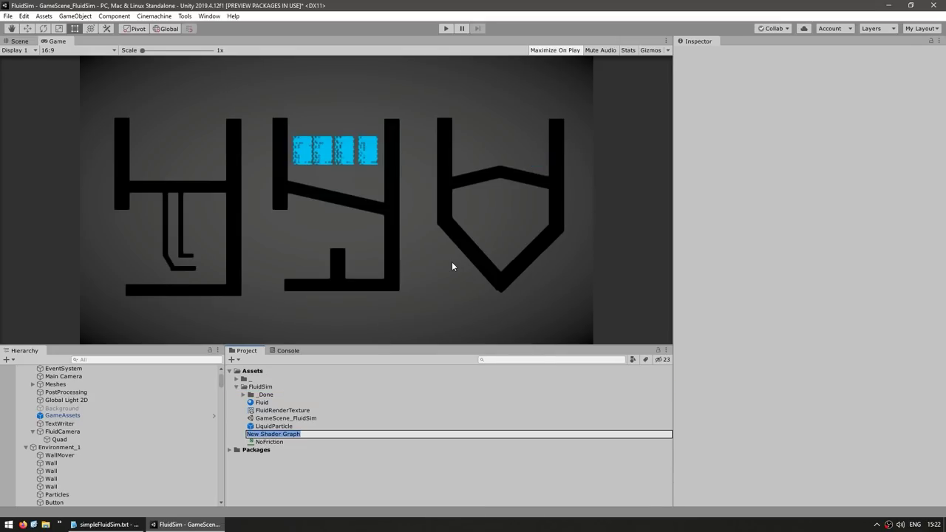
{"action": "type", "text": "Fluid"}
{"action": "key", "text": "Return"}
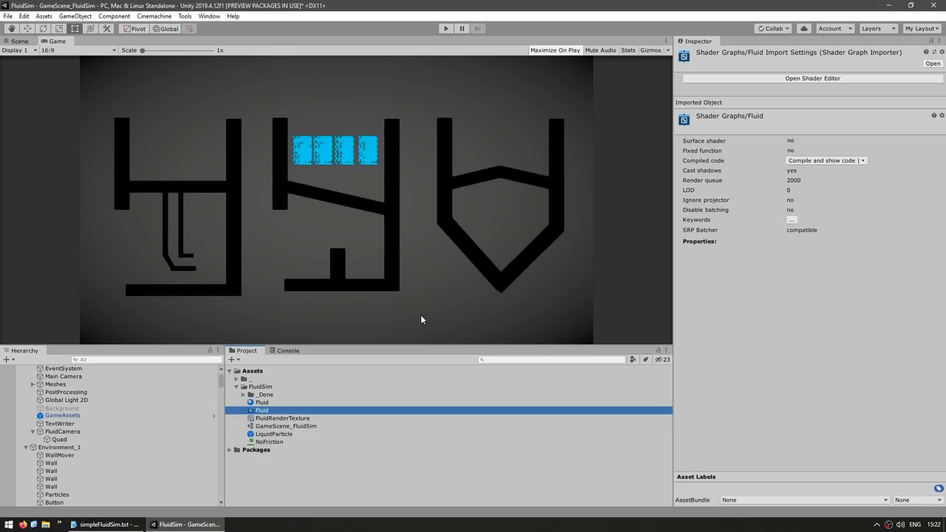
{"action": "double_click", "coordinate": [252, 412]}
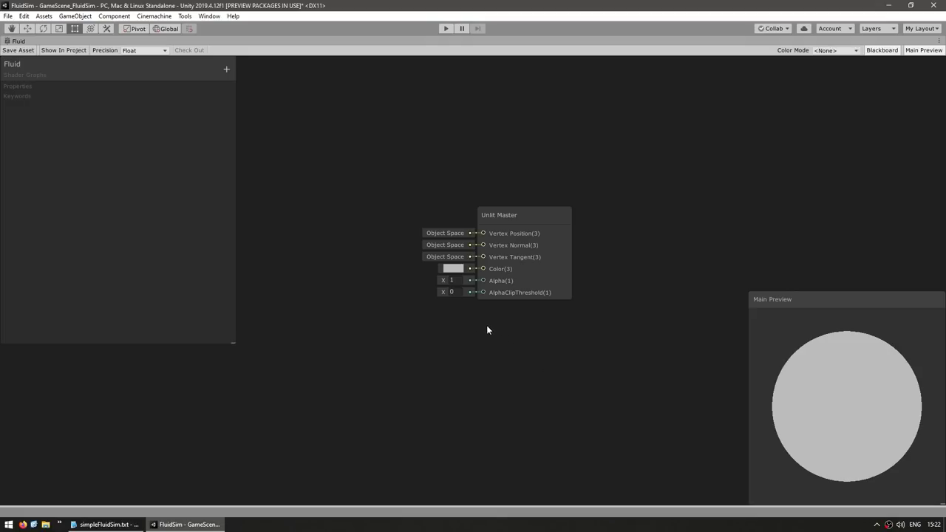
- Add a Texture2D property MainTex, reference _MainTex, with FluidRenderTexture as default
{"action": "left_click", "coordinate": [225, 70]}
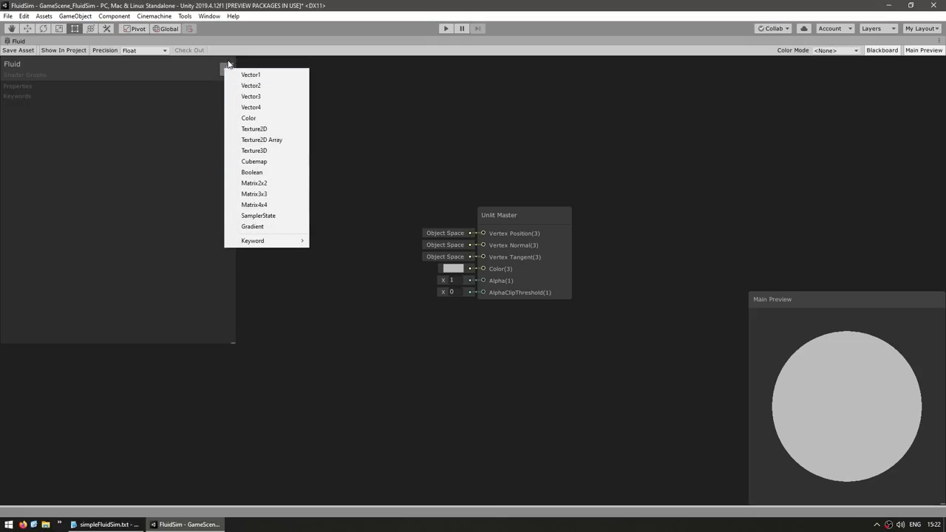
{"action": "left_click", "coordinate": [252, 128]}
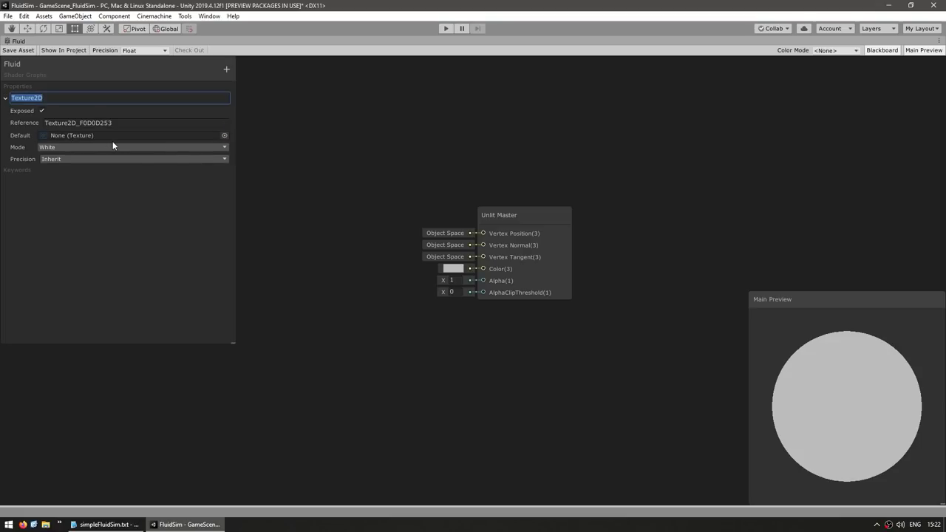
{"action": "type", "text": "MainTex"}
{"action": "key", "text": "Return"}
{"action": "key", "text": "Tab"}
{"action": "key", "text": "BackSpace"}
{"action": "type", "text": "_MainTex"}
{"action": "key", "text": "Return"}
{"action": "left_click", "coordinate": [224, 136]}
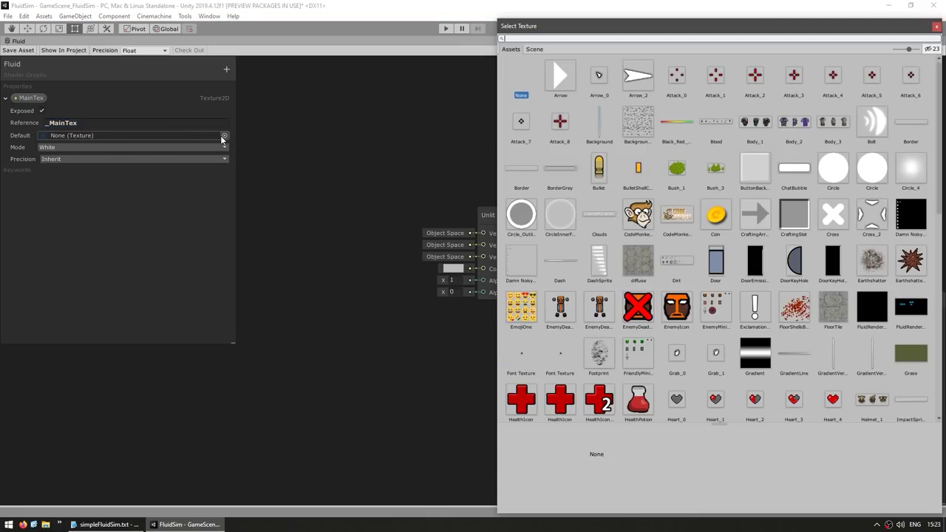
{"action": "double_click", "coordinate": [871, 310]}
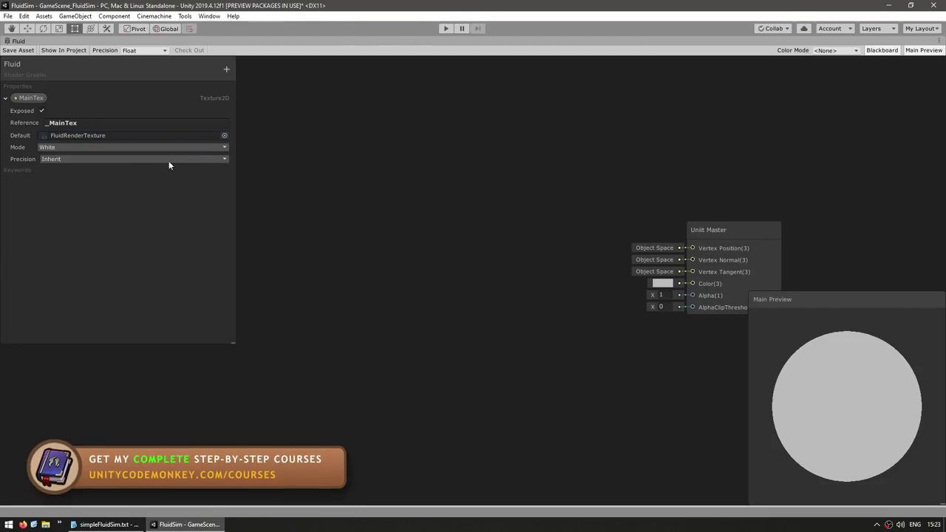
- Place a MainTex node and connect it to a new Sample Texture 2D node's Texture input
{"action": "left_click_drag", "start_coordinate": [30, 98], "coordinate": [306, 195]}
{"action": "key", "text": "space"}
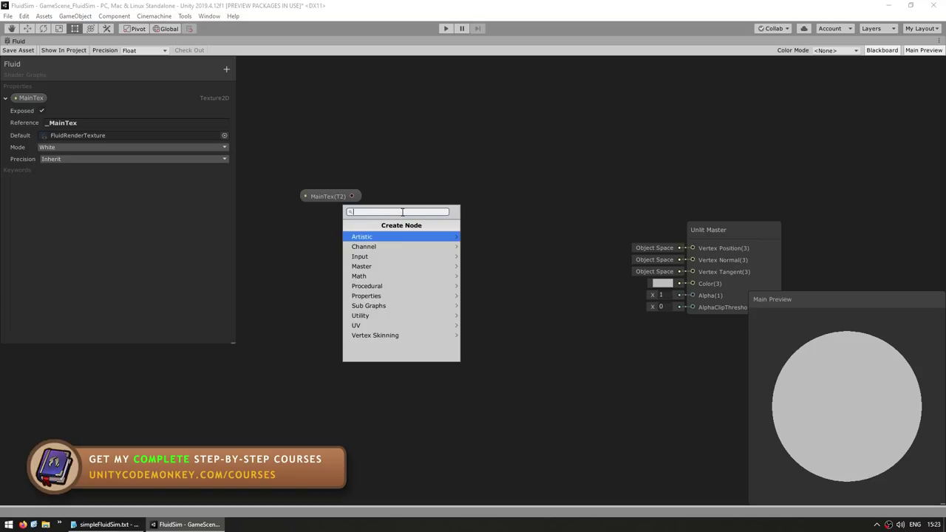
{"action": "type", "text": "sampl"}
{"action": "left_click", "coordinate": [390, 259]}
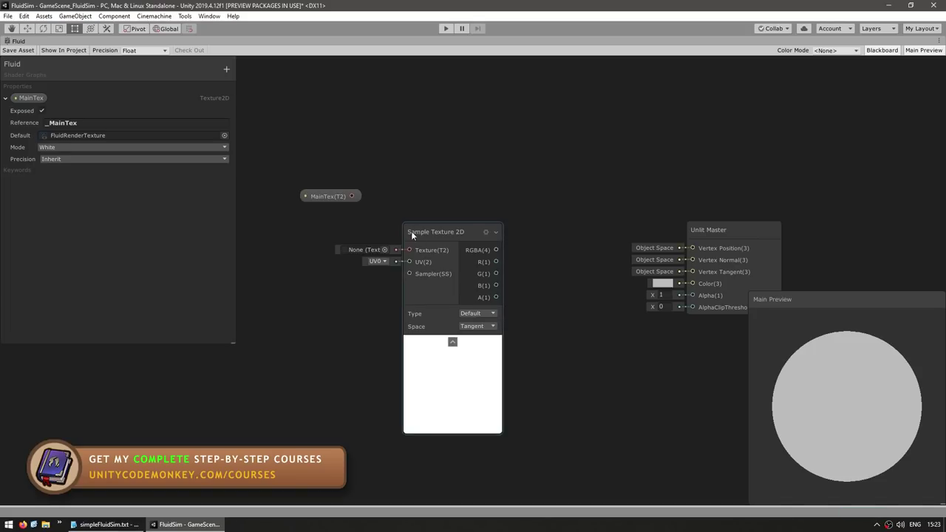
{"action": "left_click_drag", "start_coordinate": [351, 196], "coordinate": [408, 209]}
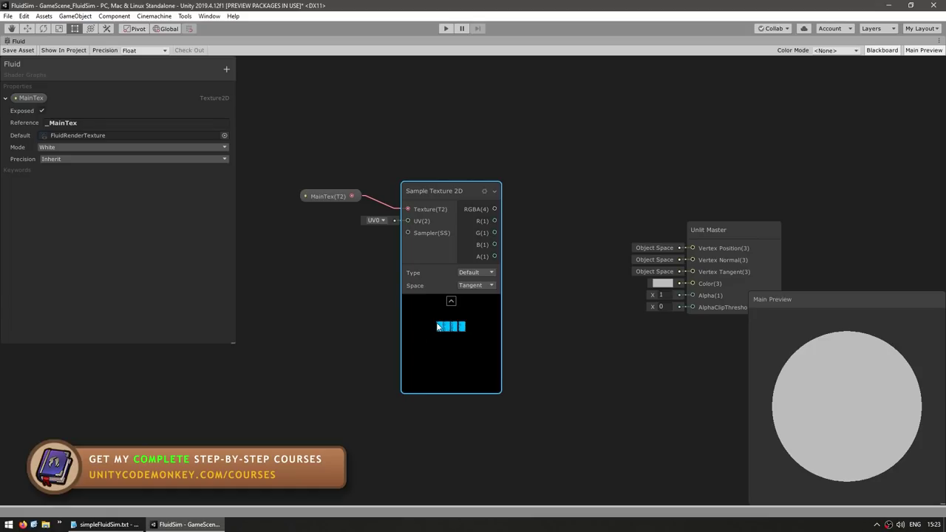
- Add a Step node and feed the sampled alpha A(1) into its In input
{"action": "middle_click_drag", "start_coordinate": [563, 300], "coordinate": [433, 291]}
{"action": "left_click", "coordinate": [433, 237]}
{"action": "key", "text": "space"}
{"action": "type", "text": "step"}
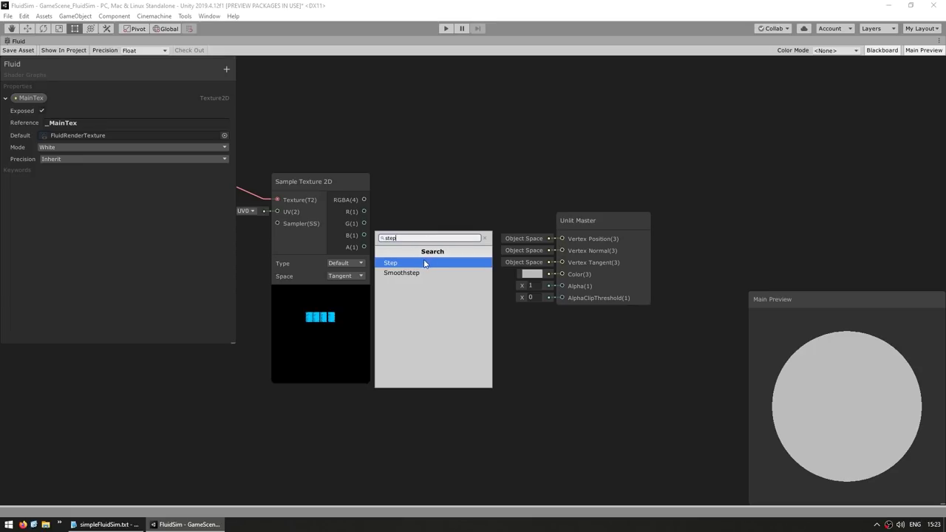
{"action": "left_click", "coordinate": [424, 262]}
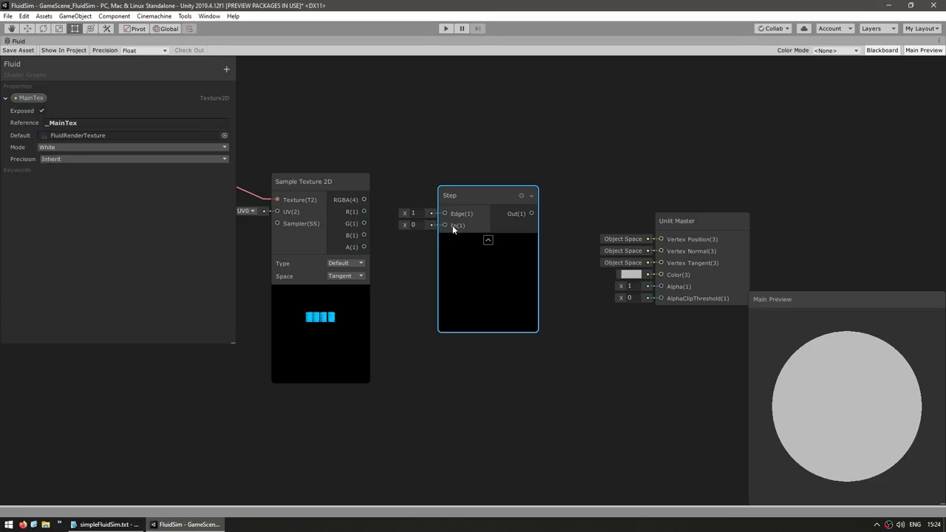
{"action": "left_click_drag", "start_coordinate": [364, 247], "coordinate": [446, 225]}
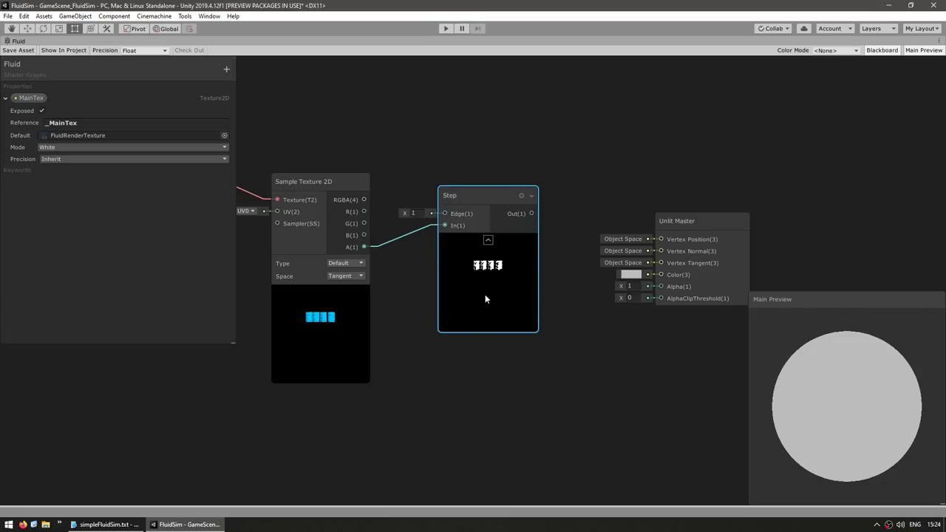
- Set the Step node's Edge to about 0.48
{"action": "left_click_drag", "start_coordinate": [404, 212], "coordinate": [390, 214]}
{"action": "left_click", "coordinate": [415, 213]}
{"action": "type", "text": "0.9"}
{"action": "key", "text": "BackSpace"}
{"action": "type", "text": "36"}
{"action": "left_click_drag", "start_coordinate": [408, 212], "coordinate": [409, 212]}
- Add a Vector1 property Thickness with reference _Thickness and default 0.3
{"action": "left_click", "coordinate": [413, 198]}
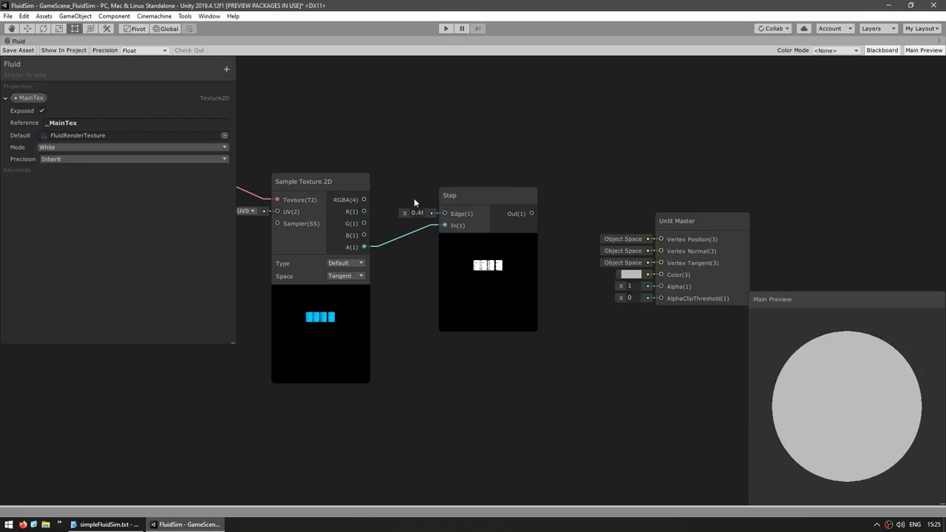
{"action": "left_click", "coordinate": [226, 69]}
{"action": "left_click", "coordinate": [244, 72]}
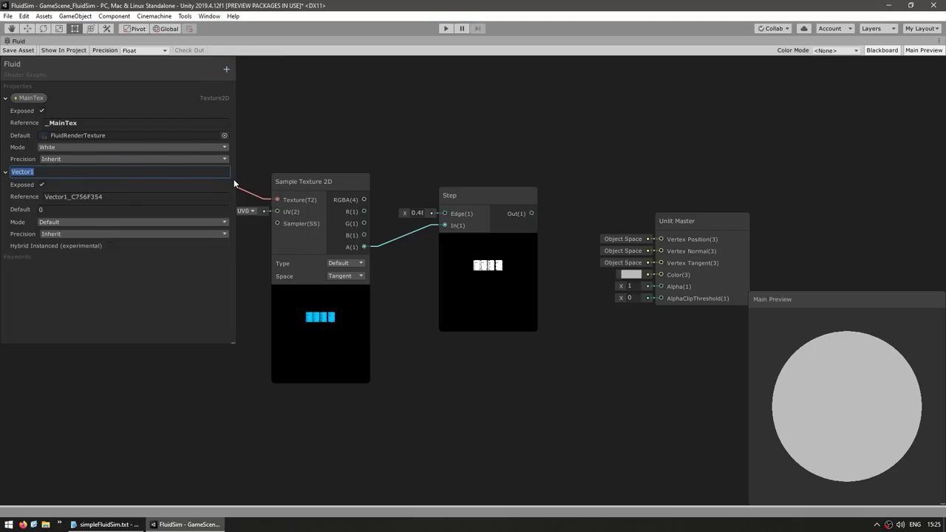
{"action": "type", "text": "Thickness"}
{"action": "key", "text": "Return"}
{"action": "left_click", "coordinate": [96, 196]}
{"action": "type", "text": "_Thickness"}
{"action": "key", "text": "Return"}
{"action": "left_click", "coordinate": [80, 209]}
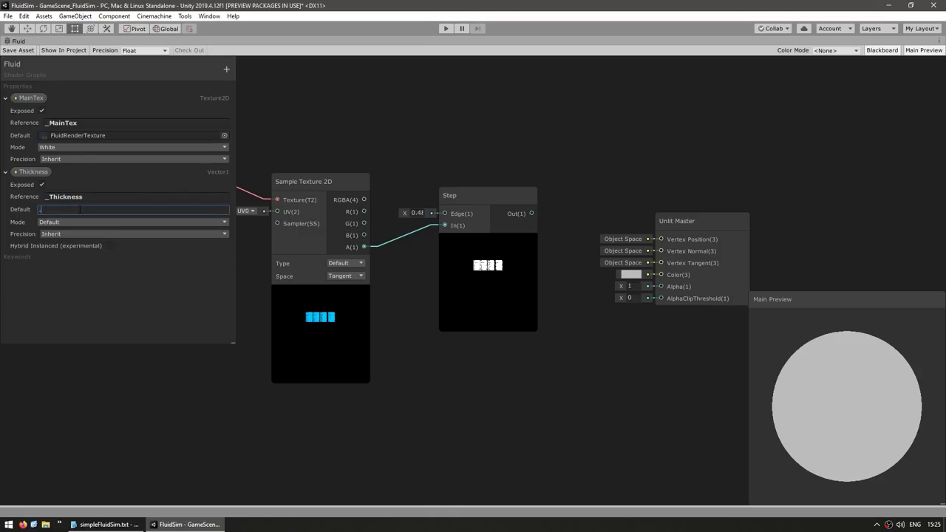
{"action": "type", "text": "0.3"}
- Wire Thickness into Step Edge and Step Out into Unlit Master Alpha, previewing on a Quad
{"action": "left_click_drag", "start_coordinate": [33, 171], "coordinate": [489, 215]}
{"action": "middle_click_drag", "start_coordinate": [614, 342], "coordinate": [361, 340]}
{"action": "left_click_drag", "start_coordinate": [430, 211], "coordinate": [595, 197]}
{"action": "middle_click_drag", "start_coordinate": [309, 244], "coordinate": [472, 239]}
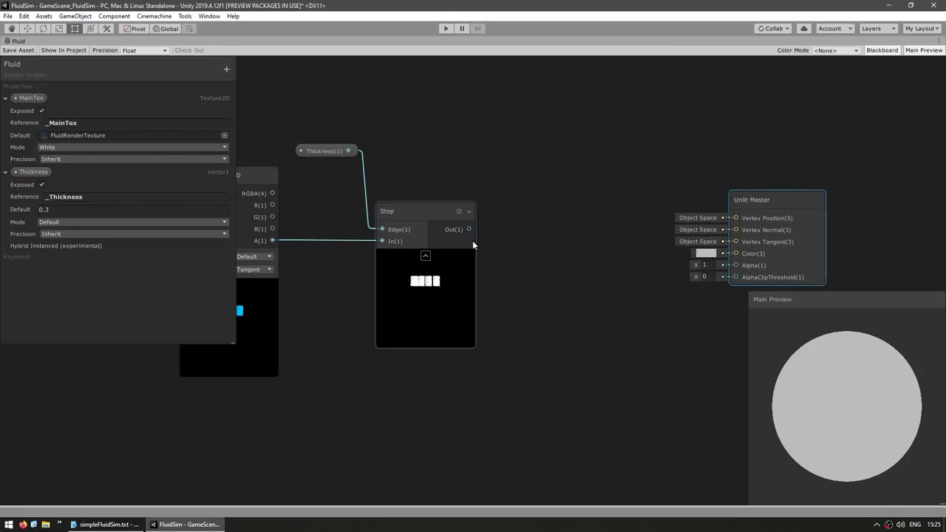
{"action": "left_click_drag", "start_coordinate": [469, 229], "coordinate": [735, 264]}
{"action": "left_click_drag", "start_coordinate": [752, 196], "coordinate": [751, 168]}
{"action": "right_click", "coordinate": [822, 329]}
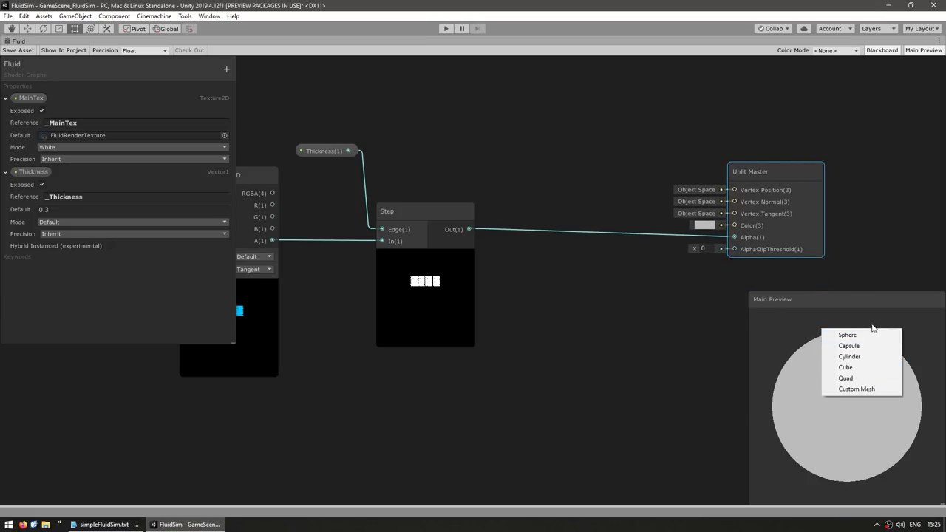
{"action": "left_click", "coordinate": [820, 376]}
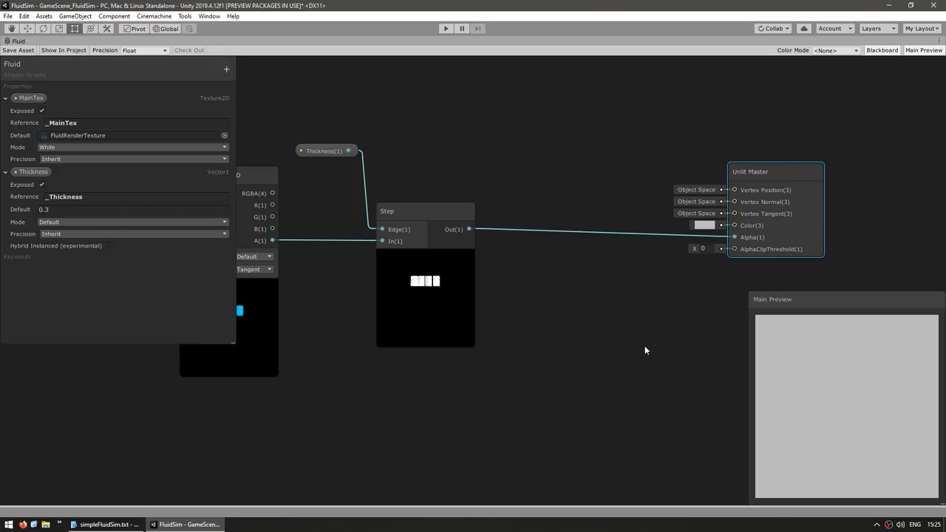
- Add a Color property with reference _Color, default 00ADFF, and Mode set to HDR
{"action": "left_click", "coordinate": [226, 69]}
{"action": "left_click", "coordinate": [252, 117]}
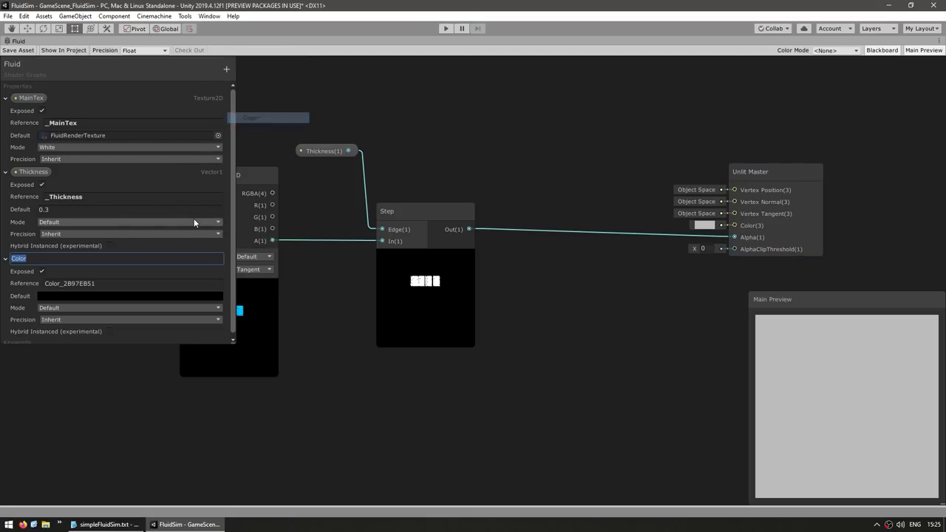
{"action": "key", "text": "Return"}
{"action": "left_click", "coordinate": [118, 280]}
{"action": "type", "text": "_Color"}
{"action": "left_click", "coordinate": [98, 296]}
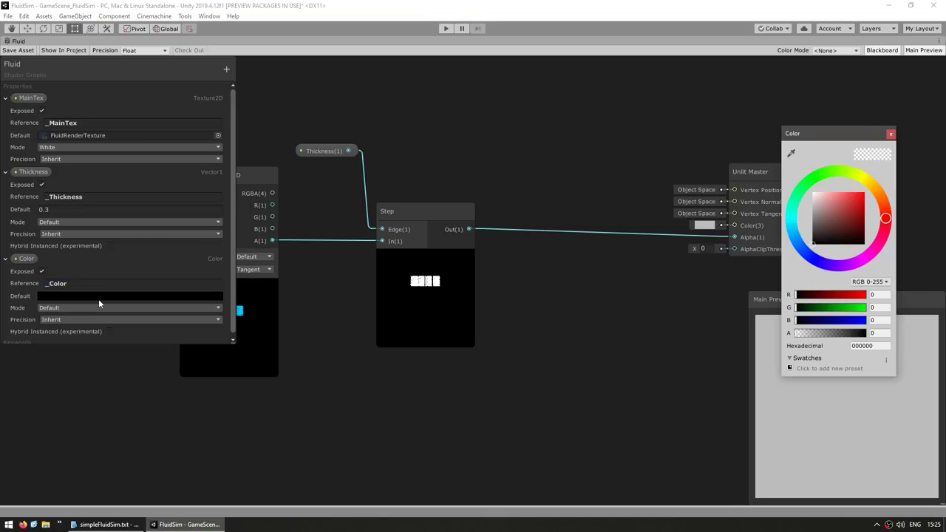
{"action": "left_click", "coordinate": [793, 234]}
{"action": "left_click", "coordinate": [864, 192]}
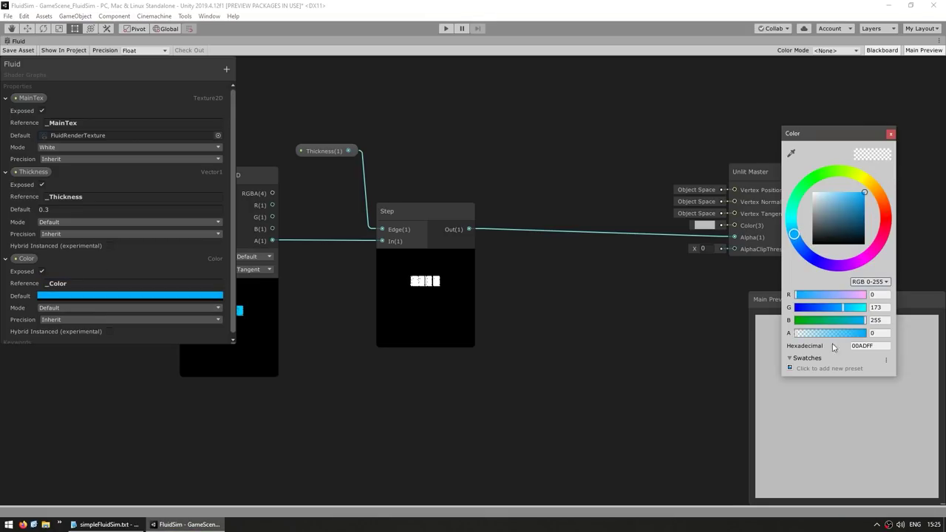
{"action": "left_click", "coordinate": [79, 308]}
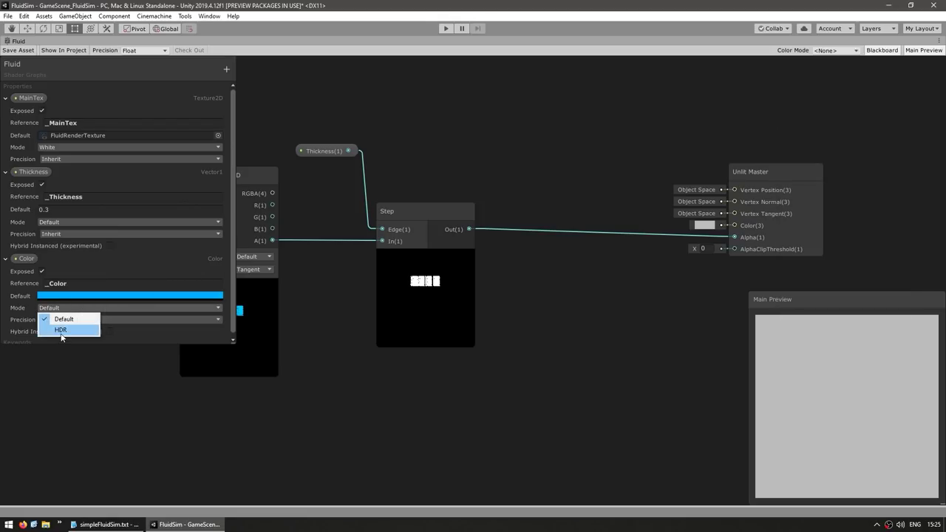
{"action": "left_click", "coordinate": [60, 329]}
{"action": "left_click", "coordinate": [80, 295]}
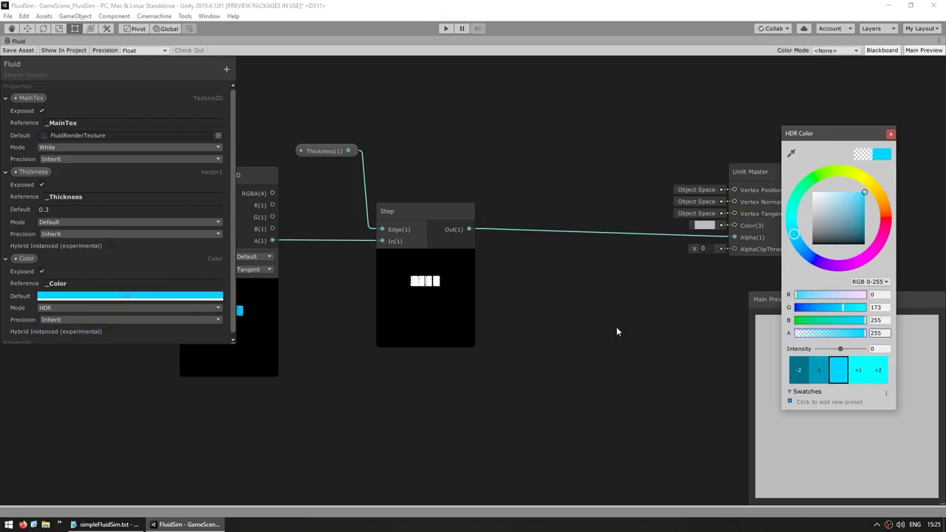
- Add a Multiply node that tints the Step output by Color and feeds the master Color
{"action": "left_click", "coordinate": [529, 330]}
{"action": "key", "text": "space"}
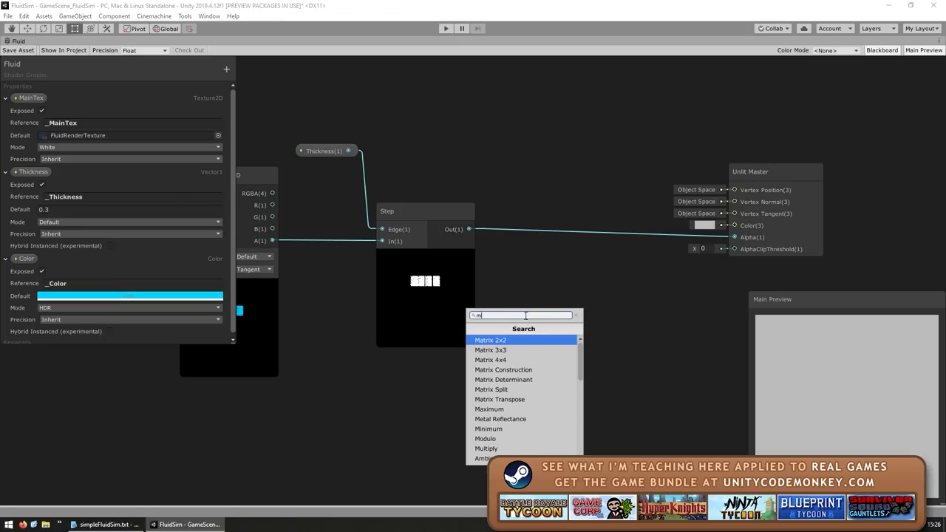
{"action": "type", "text": "multiply"}
{"action": "key", "text": "Return"}
{"action": "left_click_drag", "start_coordinate": [469, 229], "coordinate": [532, 353]}
{"action": "left_click_drag", "start_coordinate": [27, 257], "coordinate": [532, 365]}
{"action": "middle_click_drag", "start_coordinate": [635, 329], "coordinate": [483, 322]}
{"action": "left_click_drag", "start_coordinate": [467, 346], "coordinate": [575, 232]}
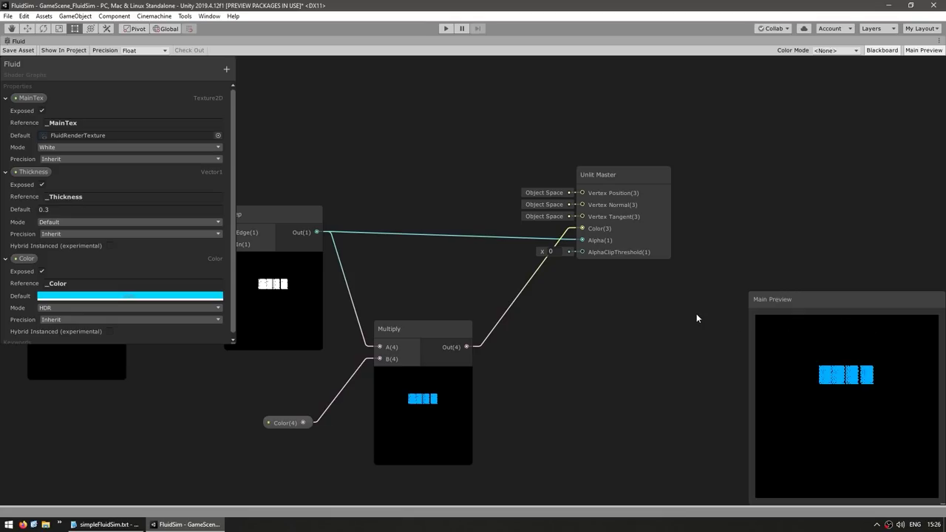
- Set the Unlit Master node's Surface to Transparent
{"action": "left_click", "coordinate": [610, 172]}
{"action": "middle_click_drag", "start_coordinate": [610, 171], "coordinate": [419, 207]}
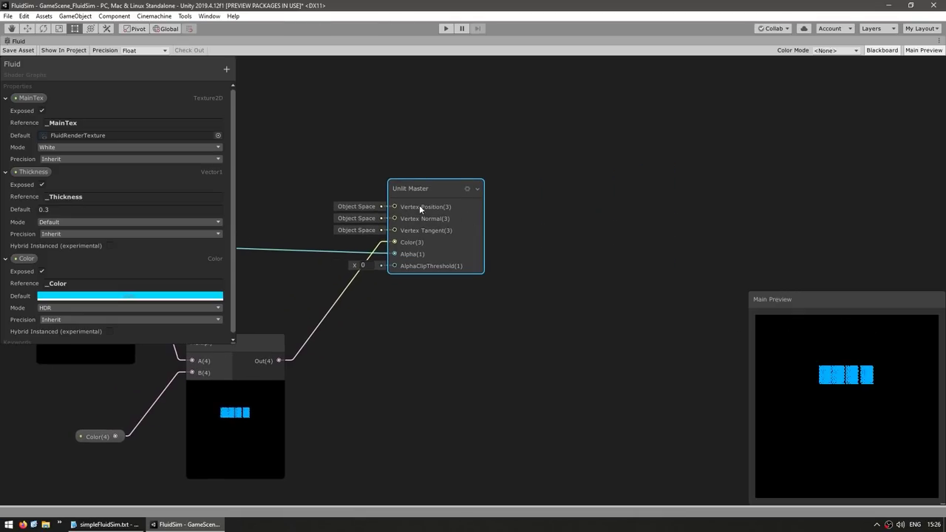
{"action": "left_click", "coordinate": [466, 189]}
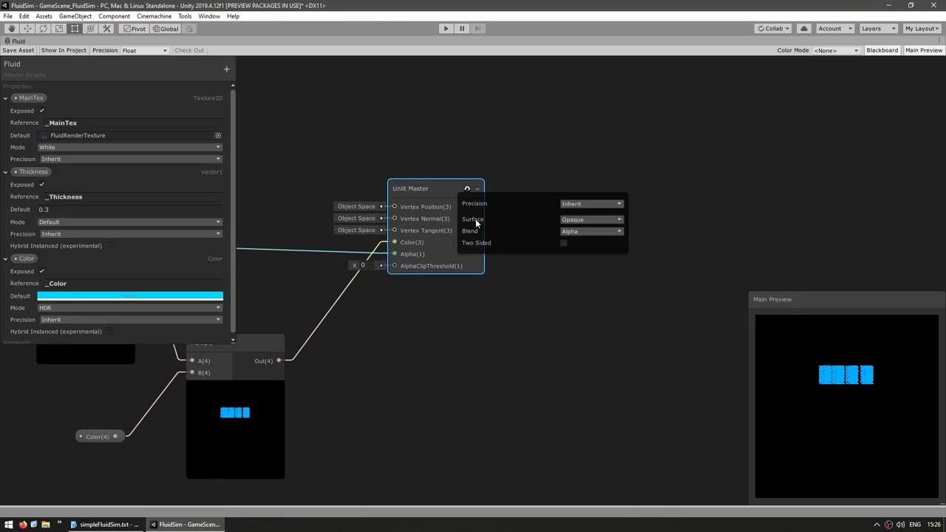
{"action": "left_click", "coordinate": [585, 219]}
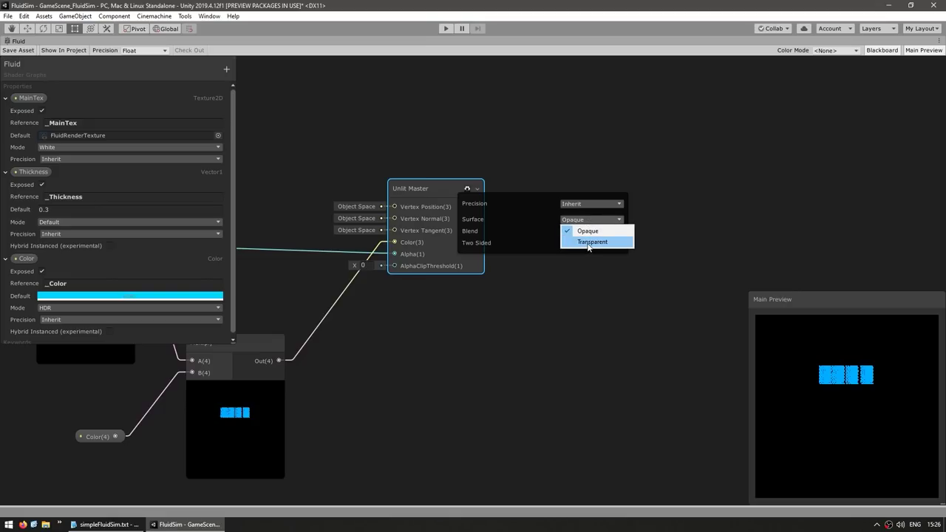
{"action": "left_click", "coordinate": [591, 240]}
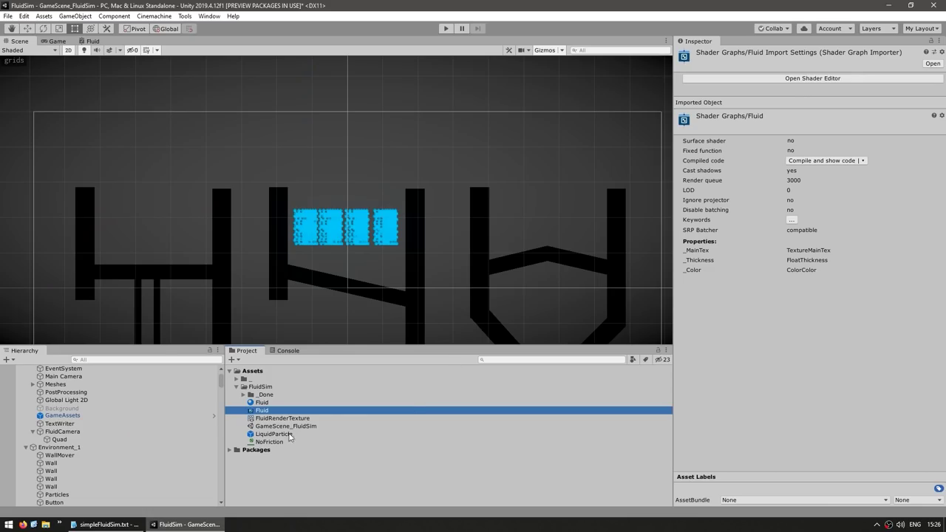
- Set the Fluid material's Thickness to 0.1 and stop Play mode
{"action": "left_click", "coordinate": [262, 402]}
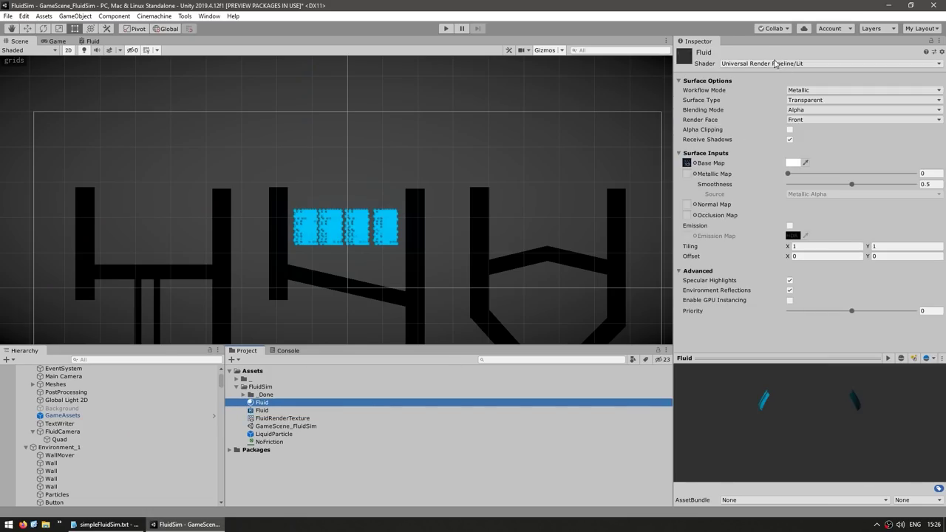
{"action": "left_click", "coordinate": [774, 65]}
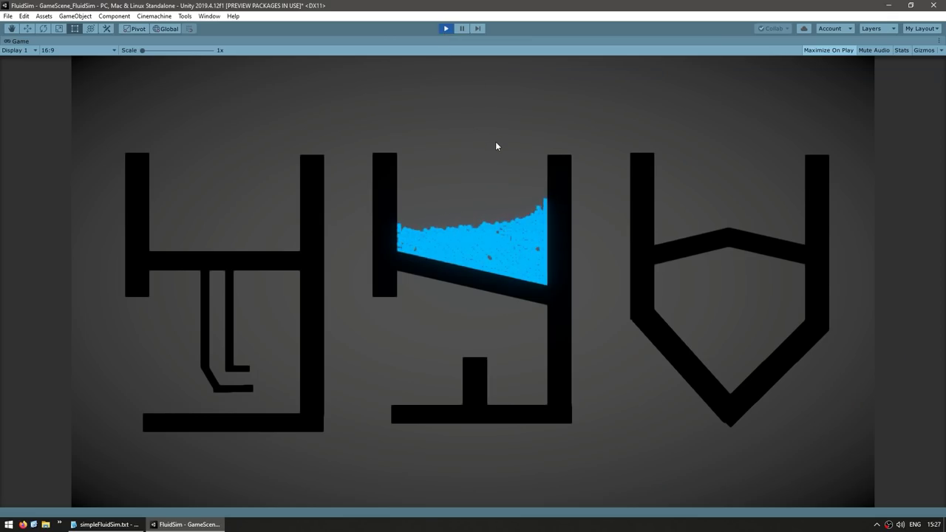
{"action": "key", "text": "shift+space"}
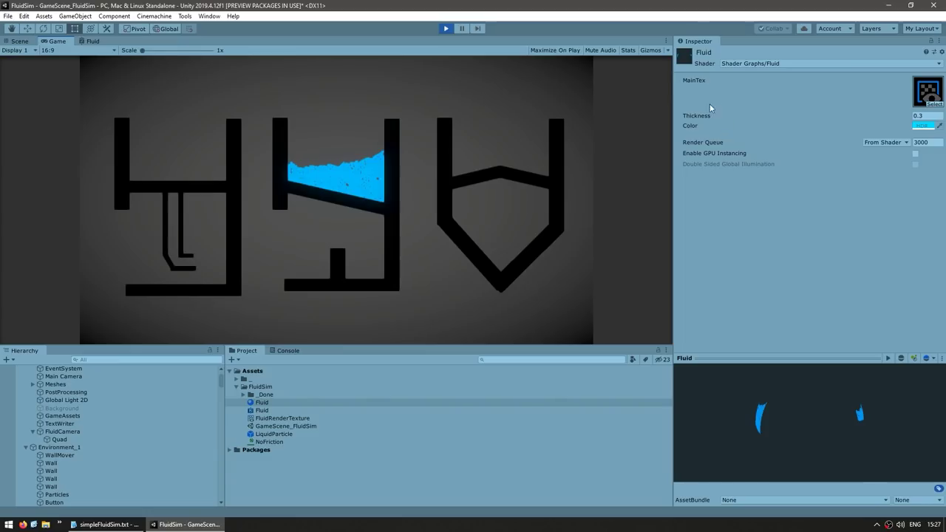
{"action": "left_click_drag", "start_coordinate": [697, 116], "coordinate": [717, 118]}
{"action": "left_click", "coordinate": [927, 116]}
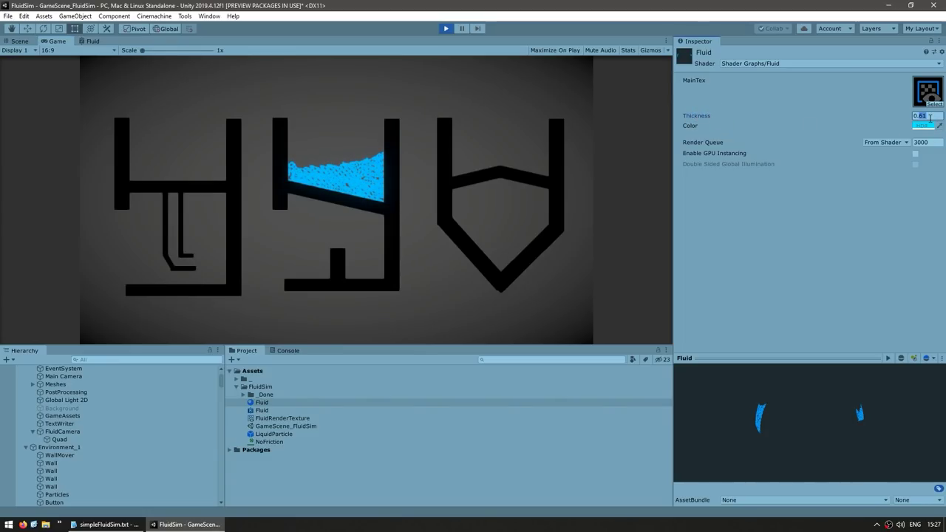
{"action": "type", "text": "0.1"}
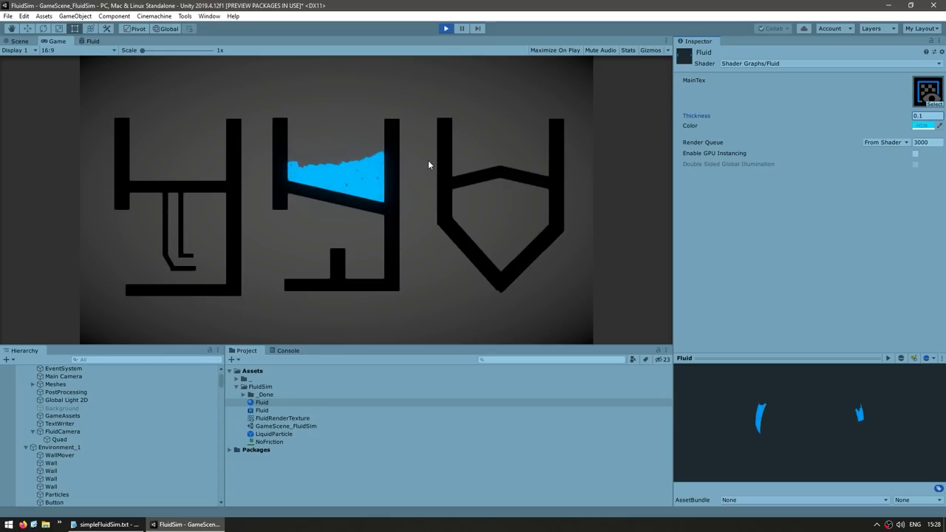
{"action": "key", "text": "ctrl+p"}
{"action": "scroll", "coordinate": [232, 219], "scroll_direction": "up", "scroll_amount": 3}
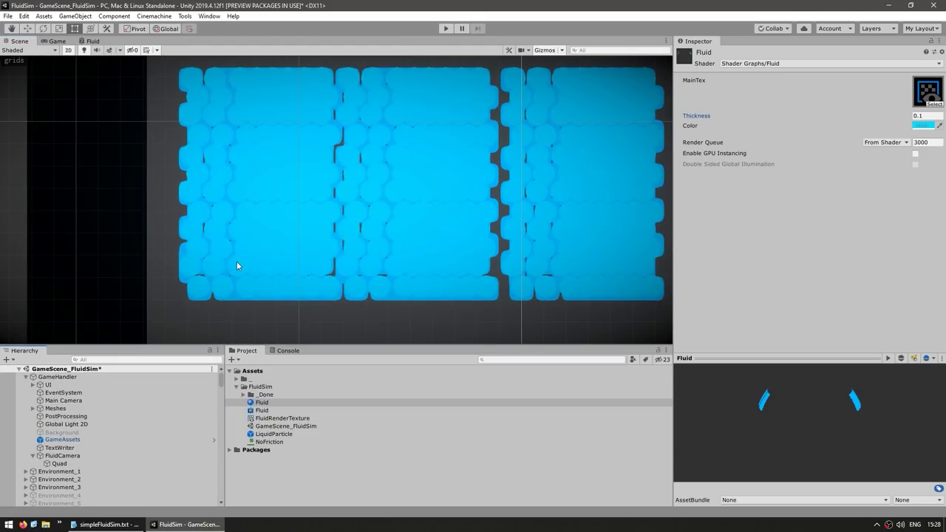
- Select the Quad under FluidCamera and turn off its Scene view visibility
{"action": "middle_click_drag", "start_coordinate": [204, 157], "coordinate": [316, 248]}
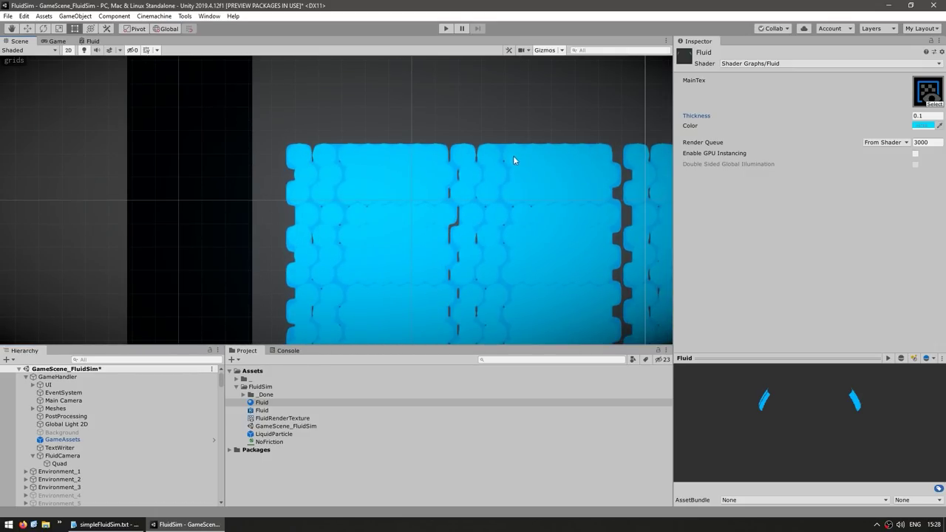
{"action": "left_click", "coordinate": [442, 219]}
{"action": "left_click", "coordinate": [59, 463]}
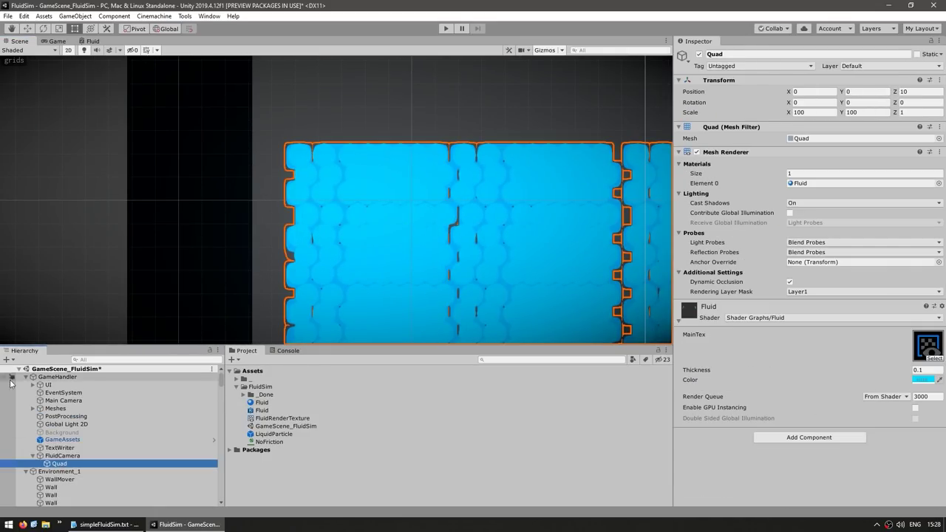
{"action": "left_click", "coordinate": [12, 464]}
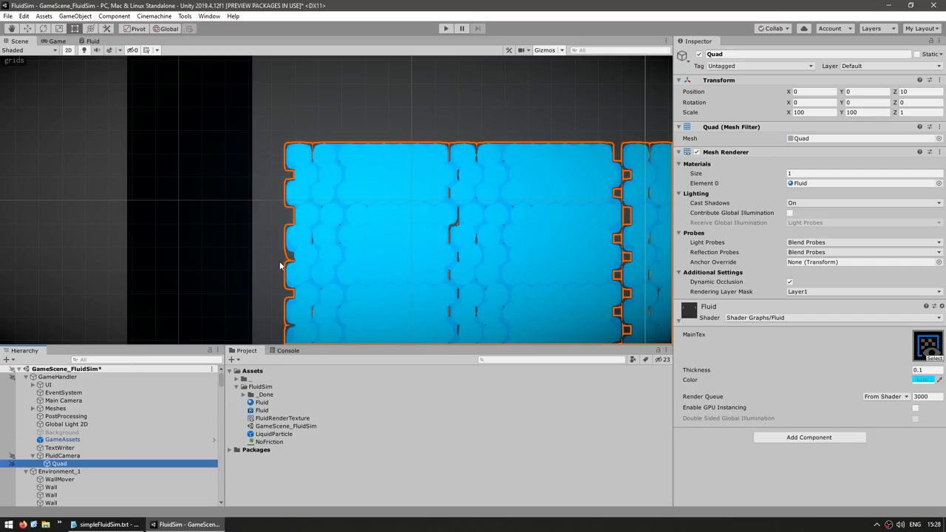
- Select a single liquid particle and zoom in on it
{"action": "left_click", "coordinate": [300, 239]}
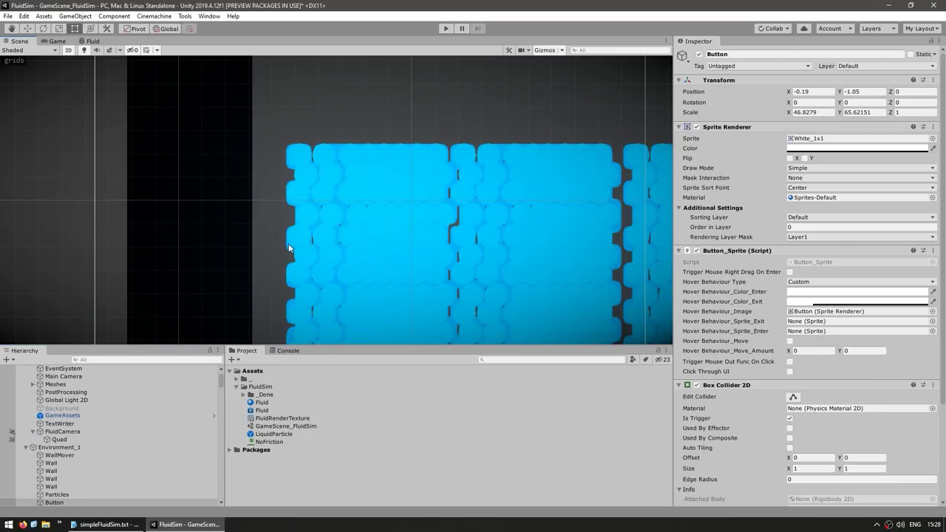
{"action": "left_click", "coordinate": [289, 243]}
{"action": "left_click", "coordinate": [4, 392]}
{"action": "scroll", "coordinate": [305, 186], "scroll_direction": "up", "scroll_amount": 3}
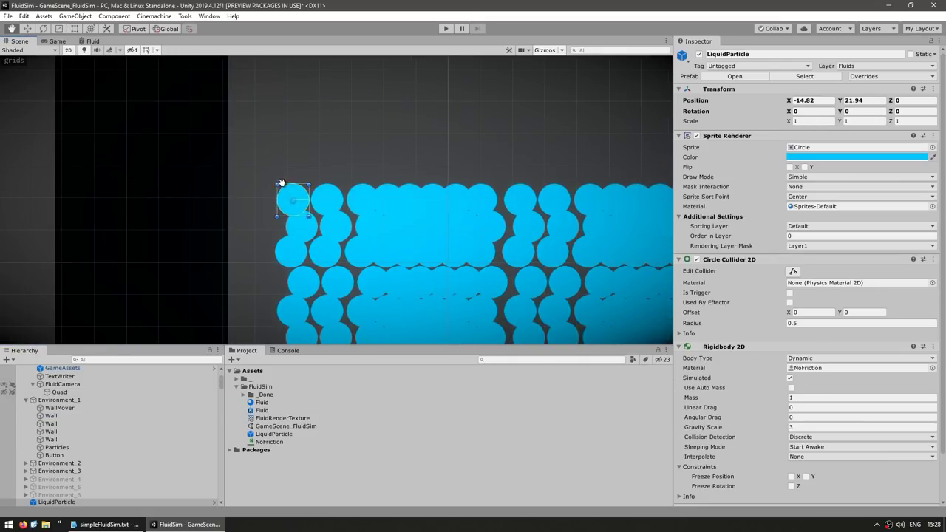
{"action": "scroll", "coordinate": [291, 213], "scroll_direction": "up", "scroll_amount": 3}
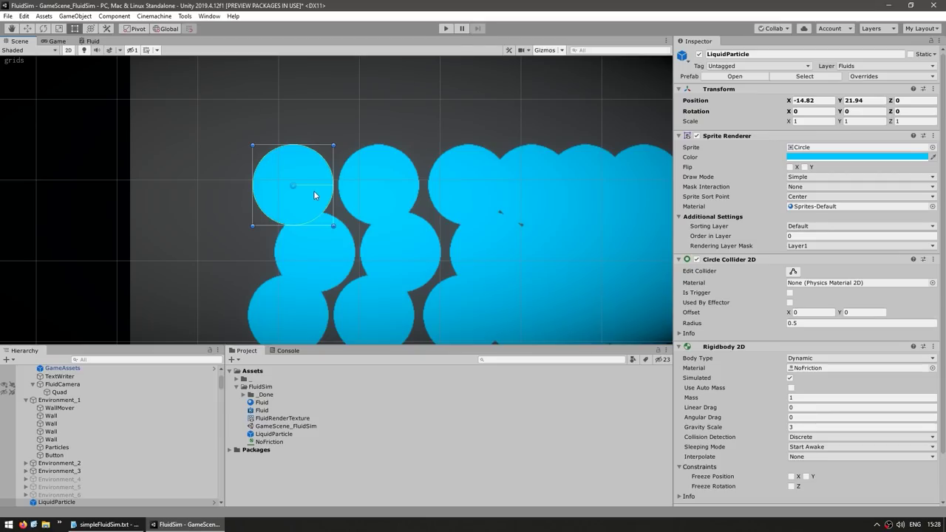
- Open the LiquidParticle prefab and assign it the soft Circle_4 sprite
{"action": "left_click", "coordinate": [712, 79]}
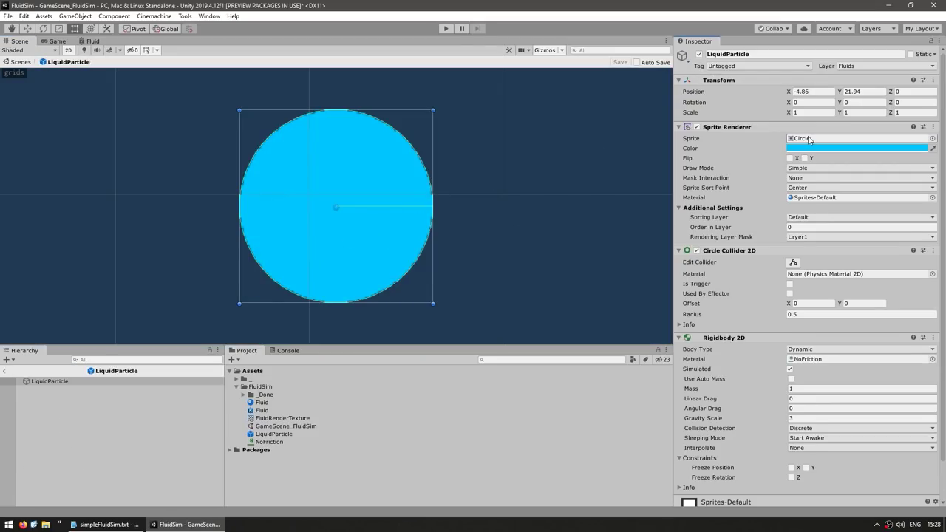
{"action": "left_click", "coordinate": [932, 138]}
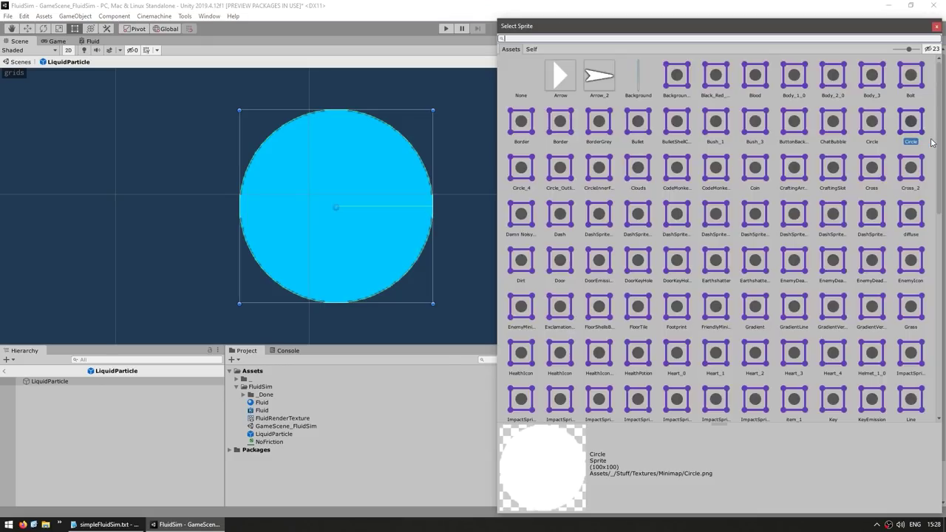
{"action": "left_click", "coordinate": [516, 184]}
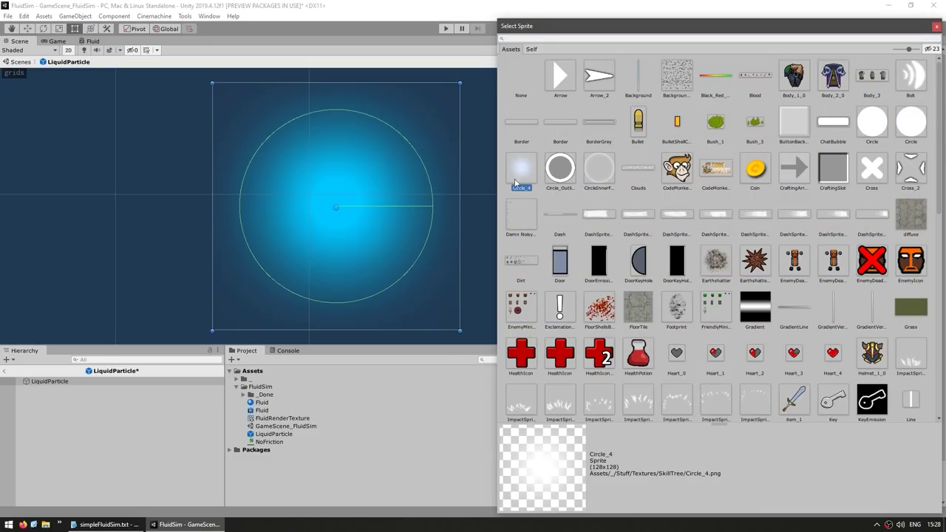
{"action": "left_click", "coordinate": [349, 216]}
- Scale the particle to 1.5 on X and Y and set the collider radius to 0.3
{"action": "left_click", "coordinate": [797, 112]}
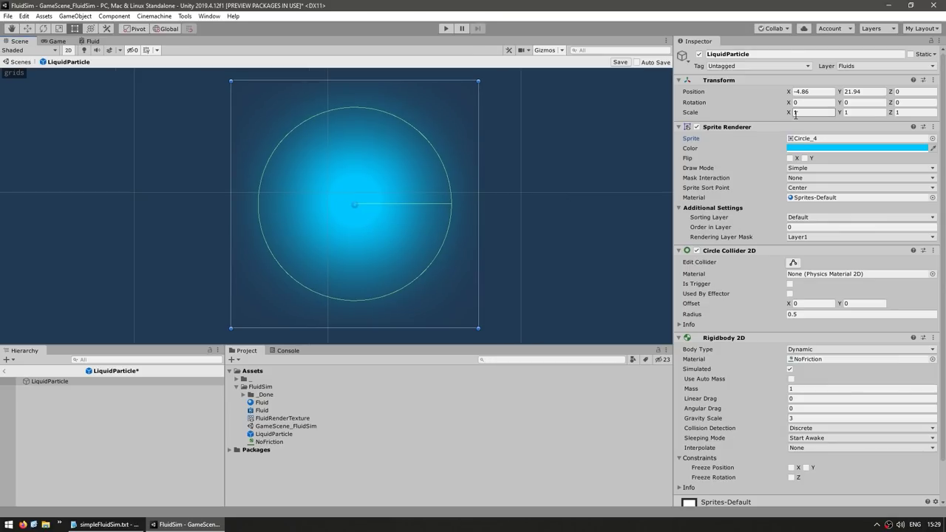
{"action": "type", "text": "1.5"}
{"action": "key", "text": "Tab"}
{"action": "type", "text": "1.5"}
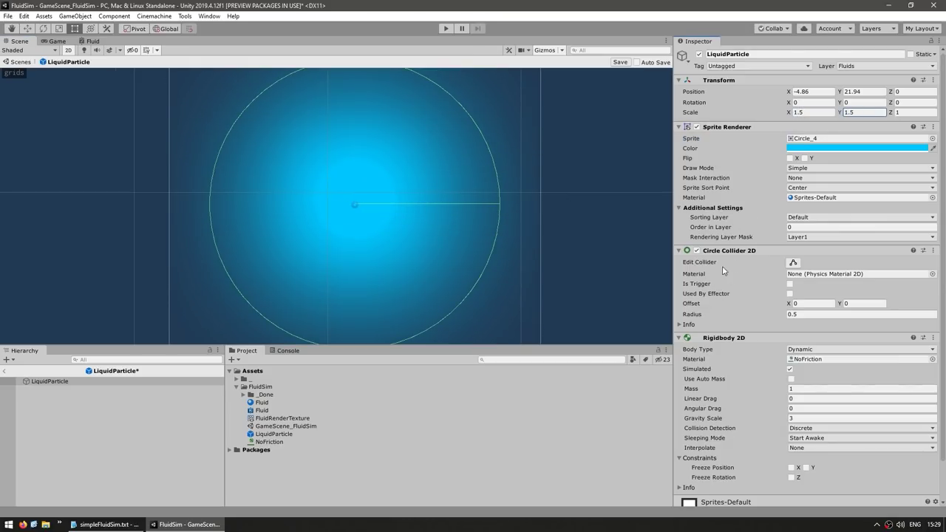
{"action": "left_click", "coordinate": [700, 314]}
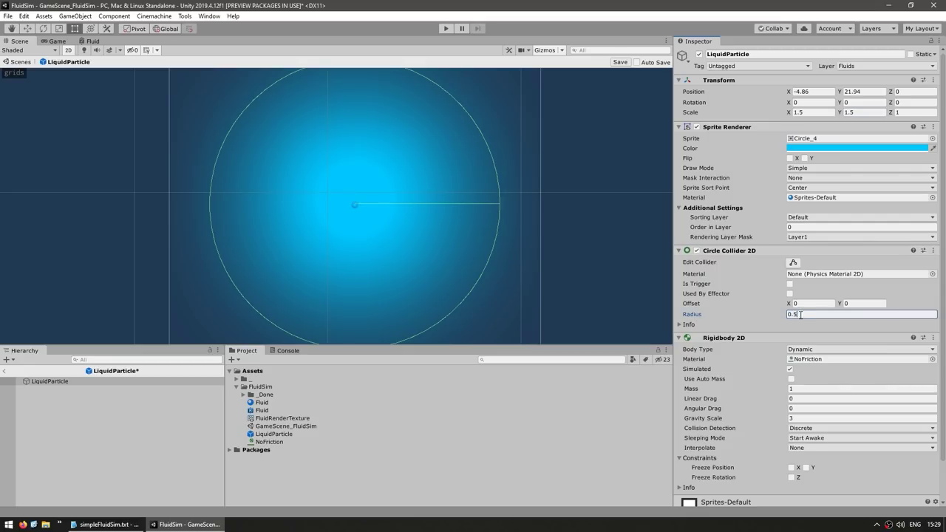
{"action": "type", "text": "0.3"}
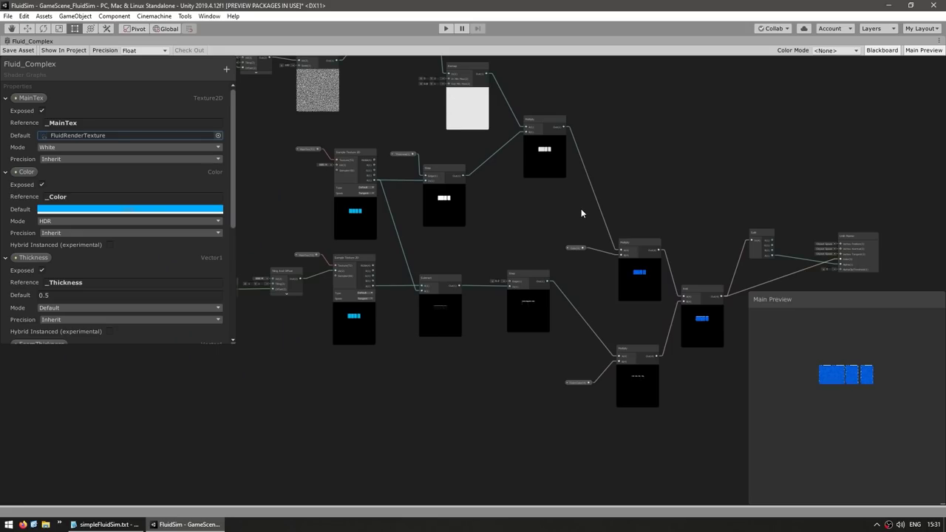
{"action": "scroll", "coordinate": [584, 198], "scroll_direction": "down", "scroll_amount": 5}
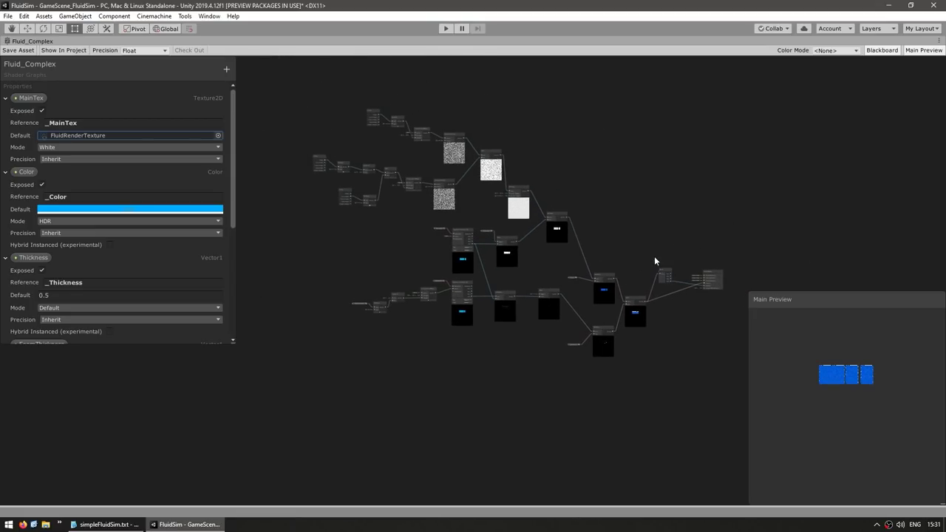
{"action": "scroll", "coordinate": [367, 117], "scroll_direction": "up", "scroll_amount": 5}
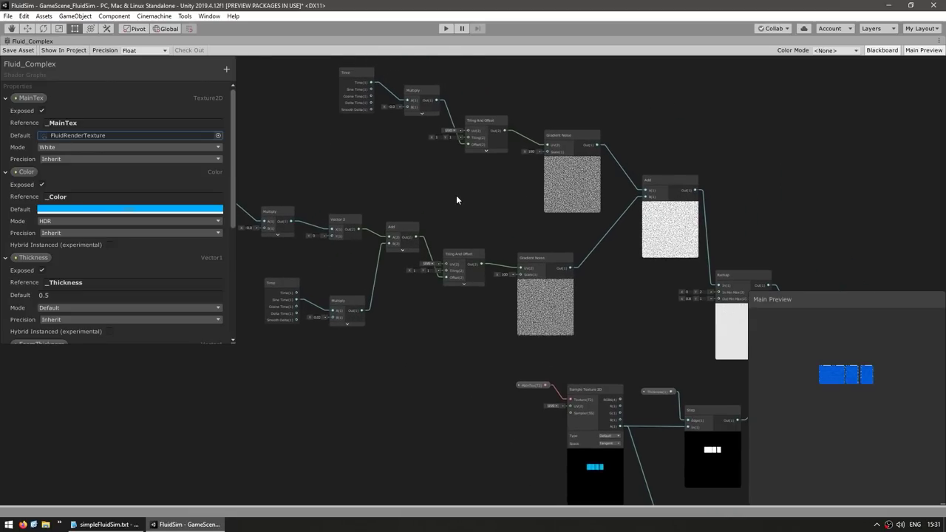
{"action": "left_click_drag", "start_coordinate": [259, 91], "coordinate": [683, 325]}
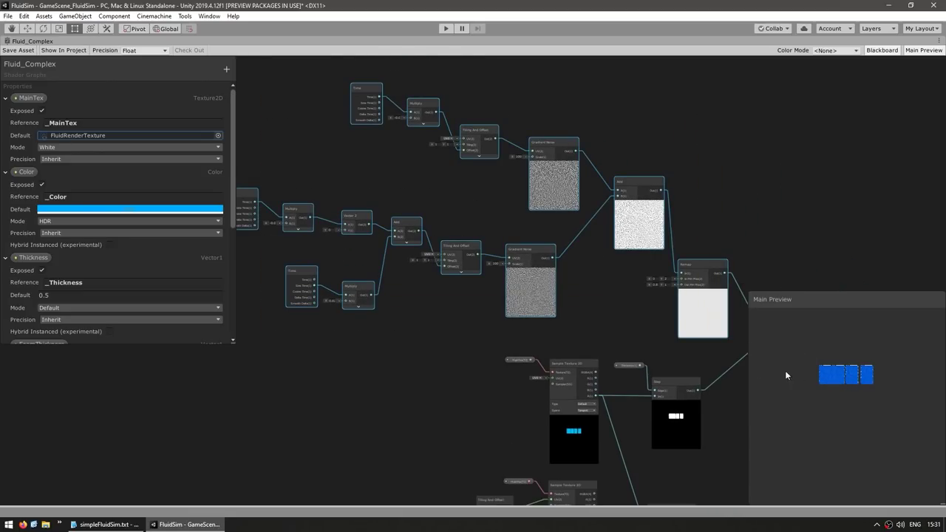
{"action": "middle_click_drag", "start_coordinate": [625, 358], "coordinate": [452, 131]}
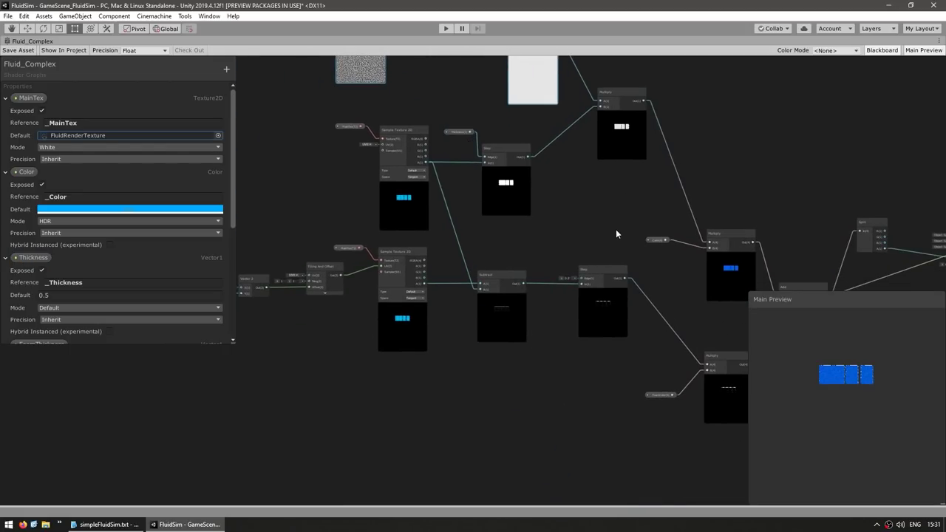
{"action": "scroll", "coordinate": [560, 232], "scroll_direction": "up", "scroll_amount": 1}
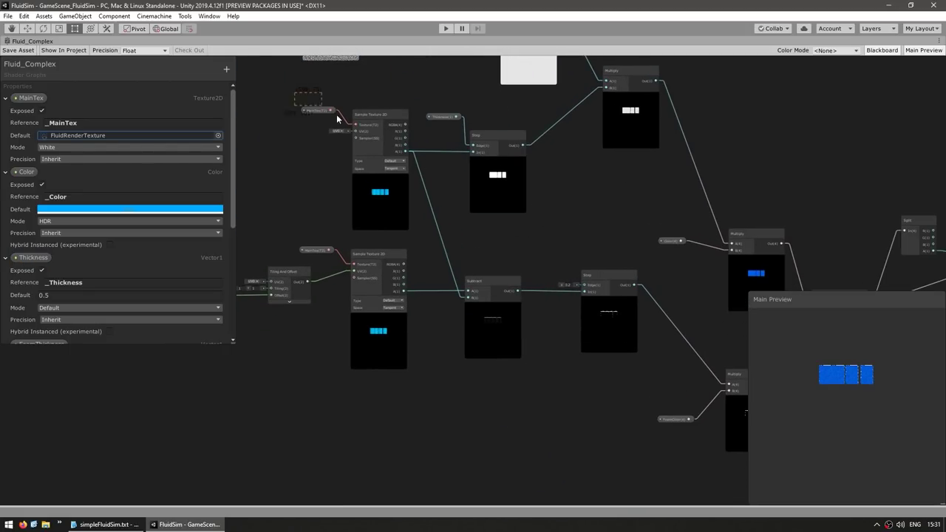
{"action": "left_click", "coordinate": [355, 130]}
{"action": "left_click", "coordinate": [497, 137]}
{"action": "middle_click_drag", "start_coordinate": [741, 146], "coordinate": [622, 125]}
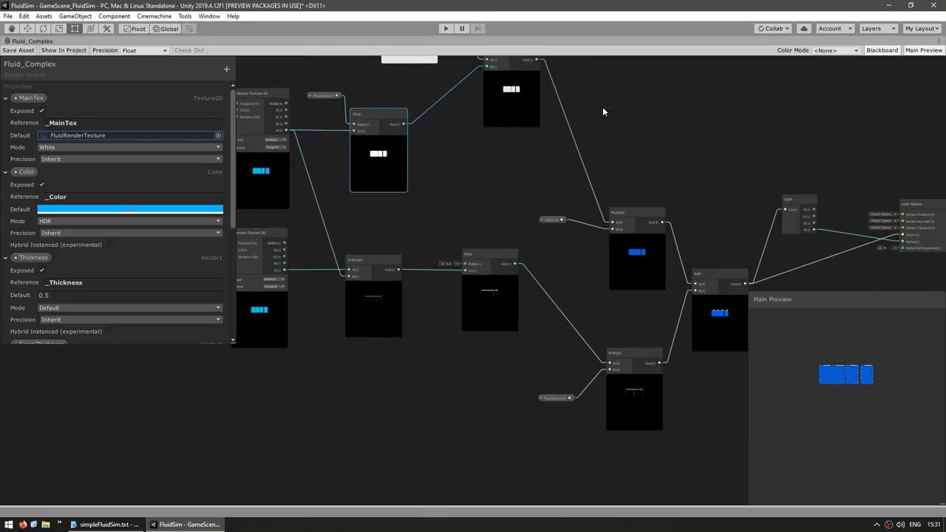
{"action": "middle_click_drag", "start_coordinate": [416, 194], "coordinate": [686, 197]}
{"action": "middle_click_drag", "start_coordinate": [460, 369], "coordinate": [529, 325]}
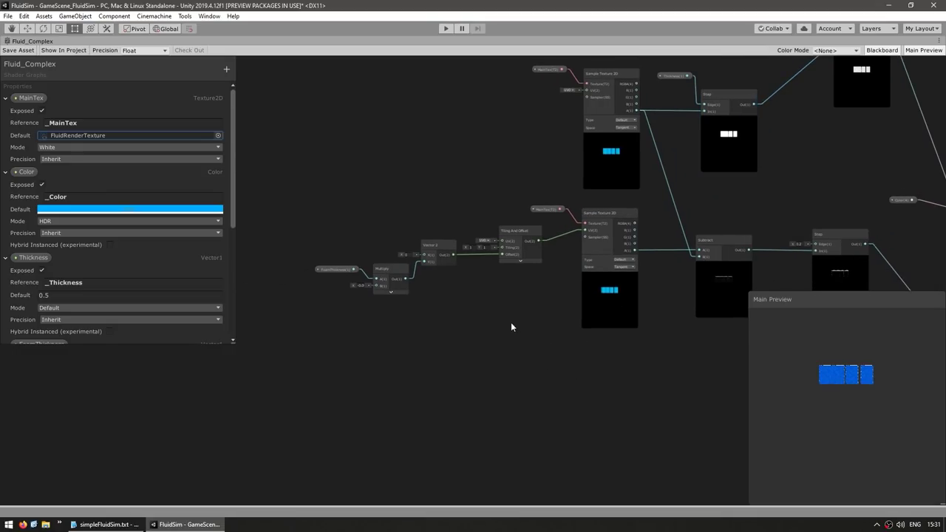
{"action": "middle_click_drag", "start_coordinate": [511, 322], "coordinate": [487, 323]}
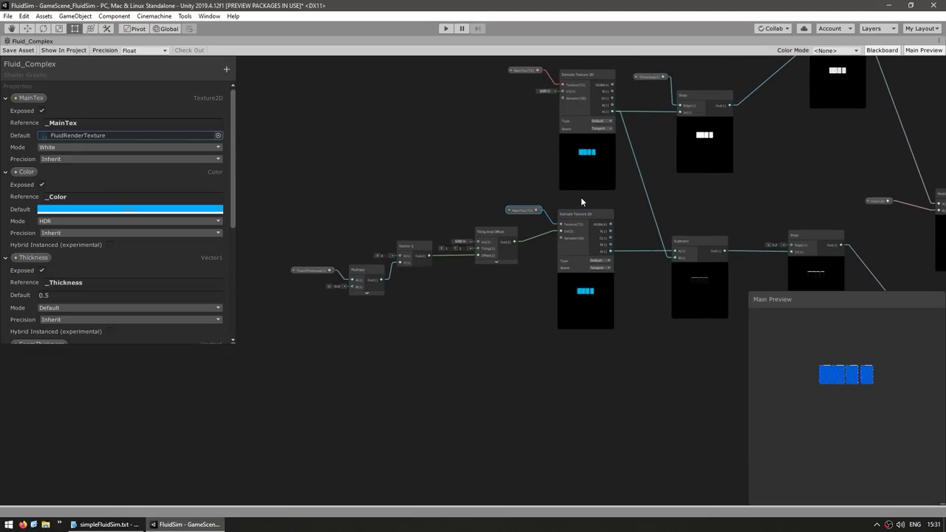
{"action": "scroll", "coordinate": [443, 260], "scroll_direction": "up", "scroll_amount": 5}
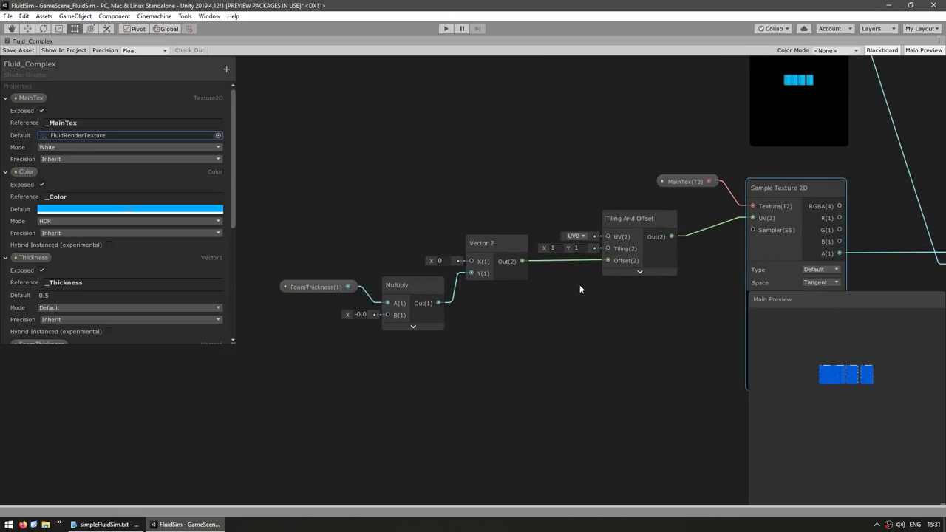
{"action": "middle_click_drag", "start_coordinate": [681, 214], "coordinate": [512, 270]}
{"action": "middle_click_drag", "start_coordinate": [681, 322], "coordinate": [550, 268]}
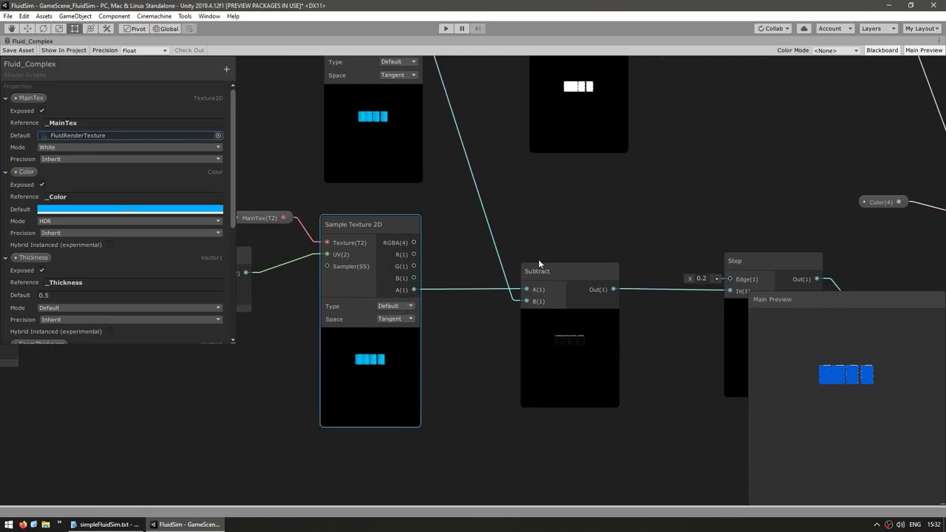
{"action": "left_click", "coordinate": [568, 271]}
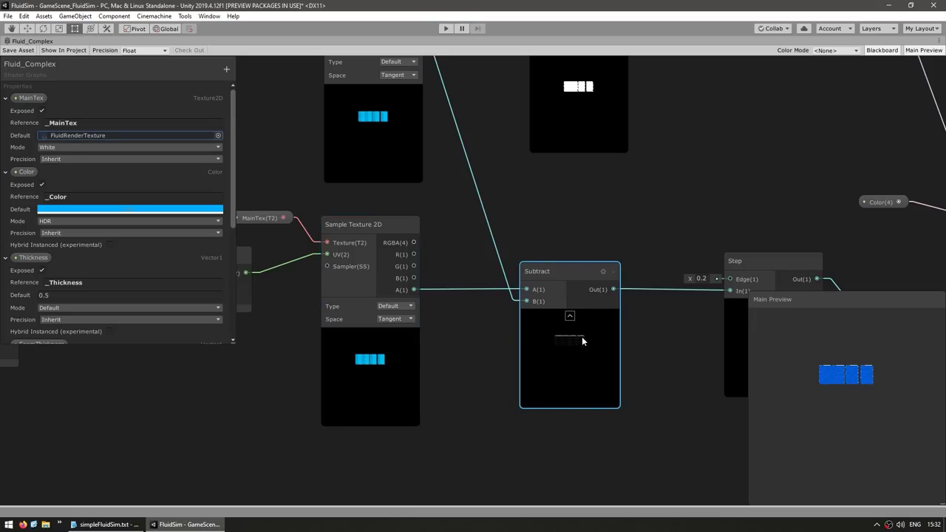
{"action": "middle_click_drag", "start_coordinate": [695, 337], "coordinate": [487, 256]}
{"action": "scroll", "coordinate": [488, 256], "scroll_direction": "down", "scroll_amount": 3}
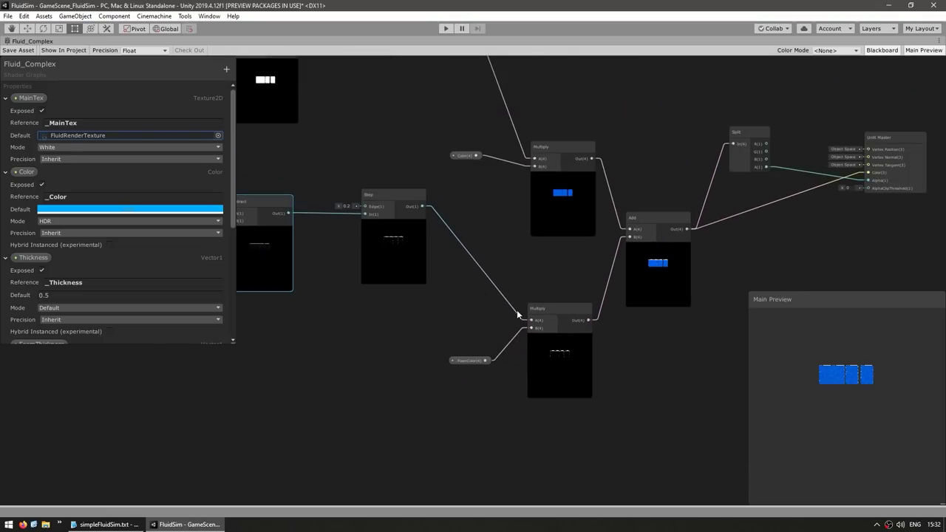
{"action": "middle_click_drag", "start_coordinate": [699, 195], "coordinate": [504, 256]}
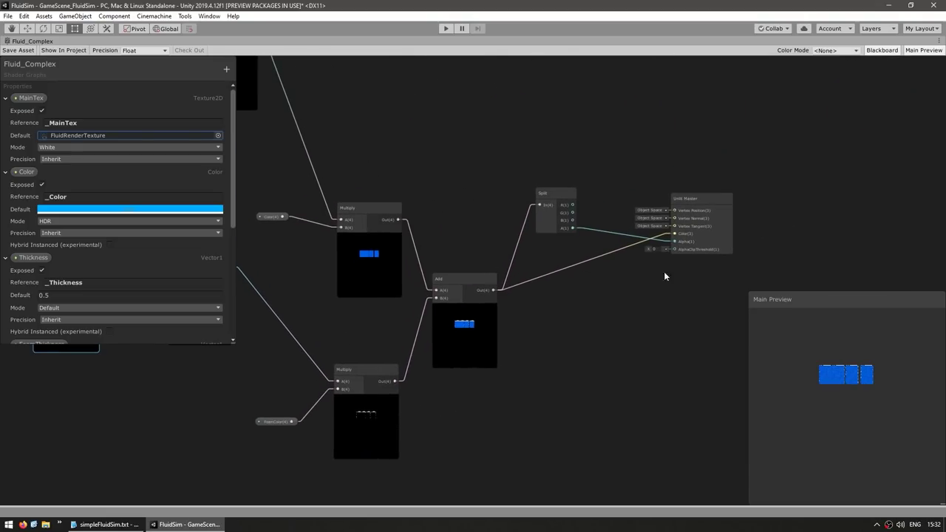